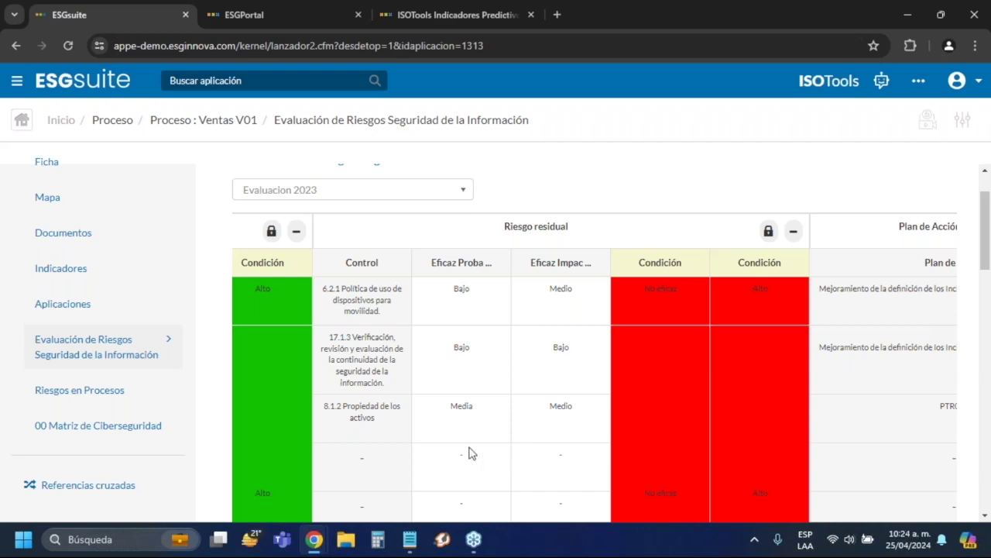
Find the Activo application and open the record of the Personal asset.
left_click(303, 80)
type("activ")
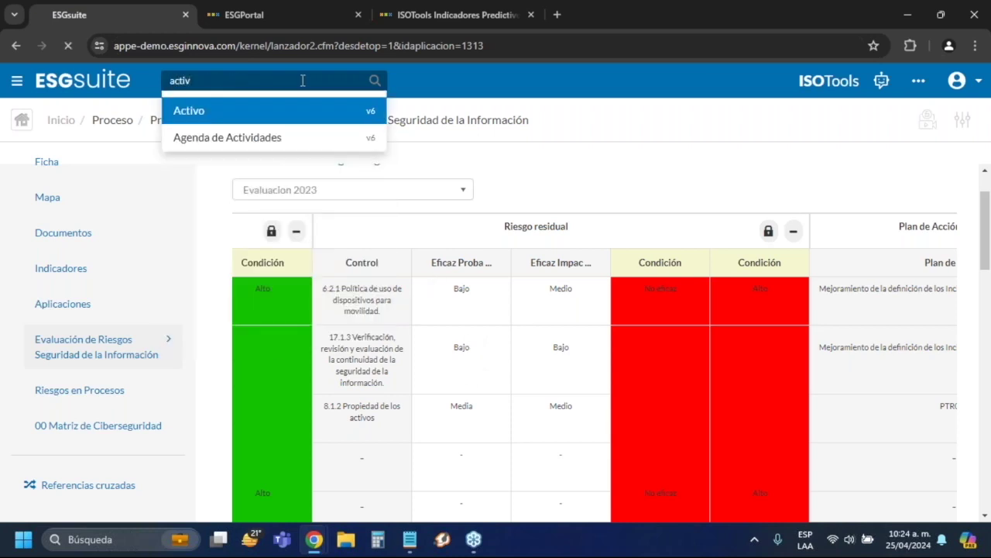
key("Return")
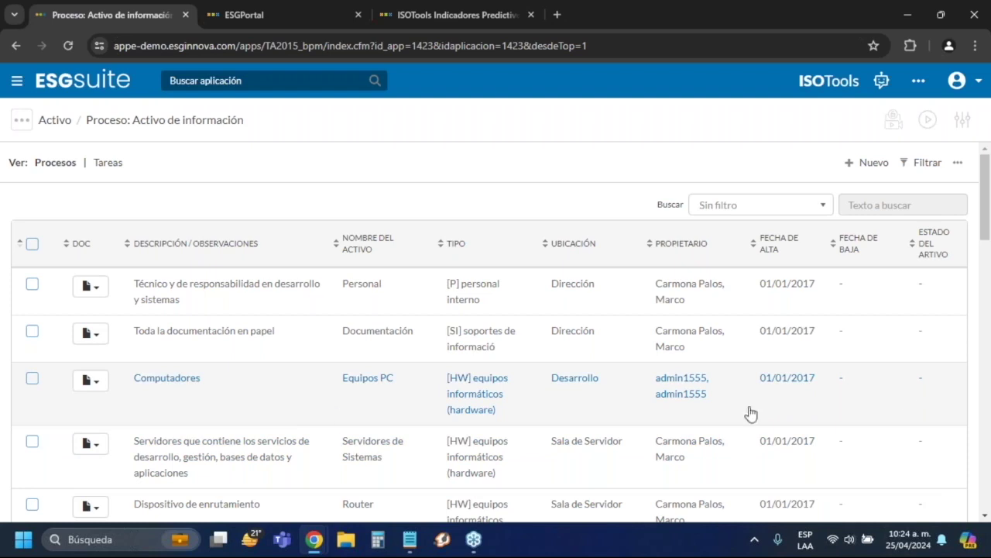
scroll(368, 447, "down", 4)
scroll(348, 441, "up", 4)
left_click(231, 289)
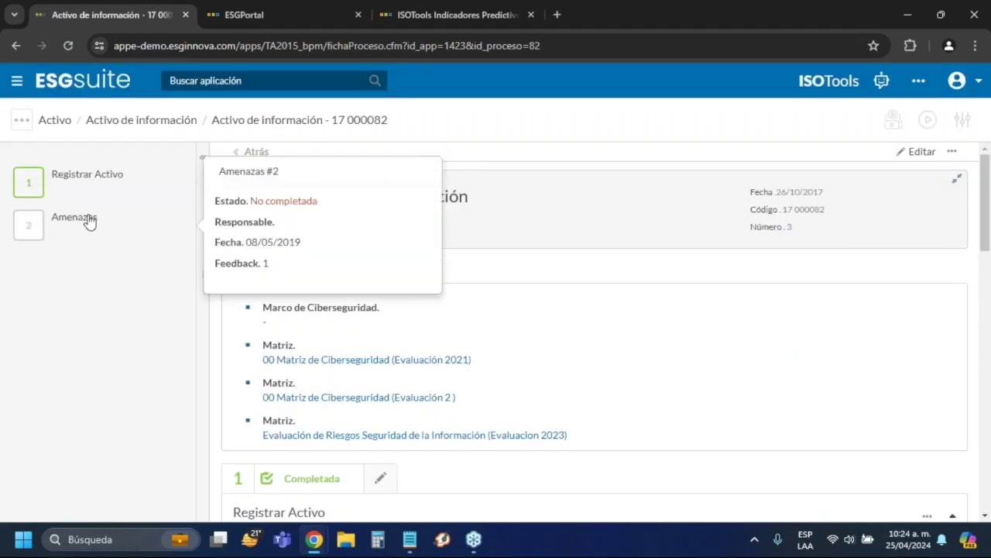
View the workflow diagram of the information asset record, then close it.
left_click(953, 155)
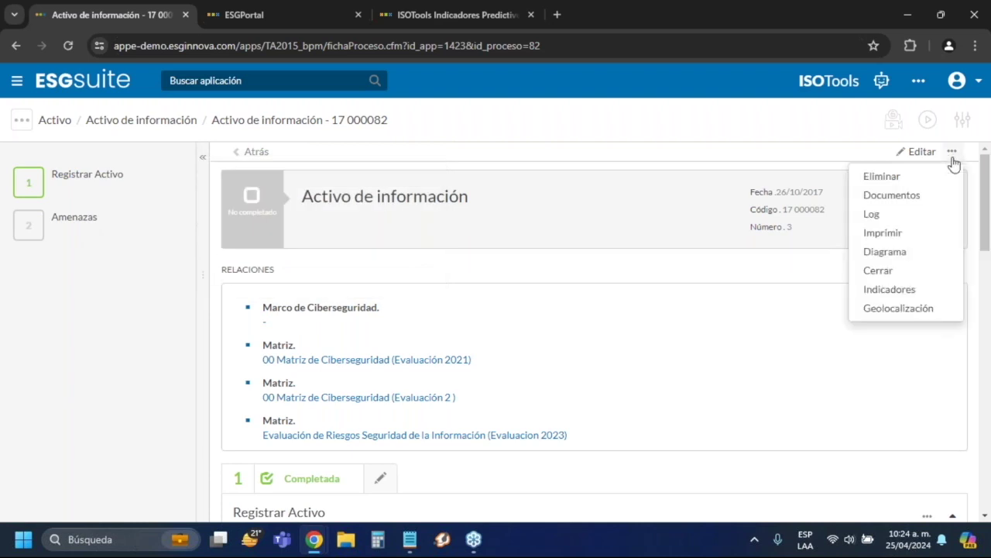
left_click(895, 251)
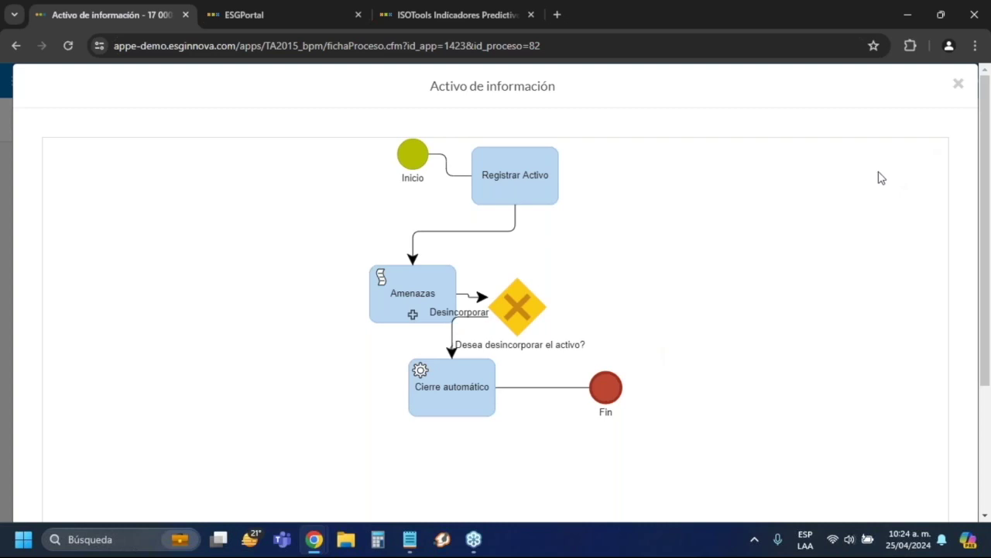
left_click(959, 85)
Examine the asset's registration data and the threats related to it in the Amenazas section.
scroll(361, 303, "down", 3)
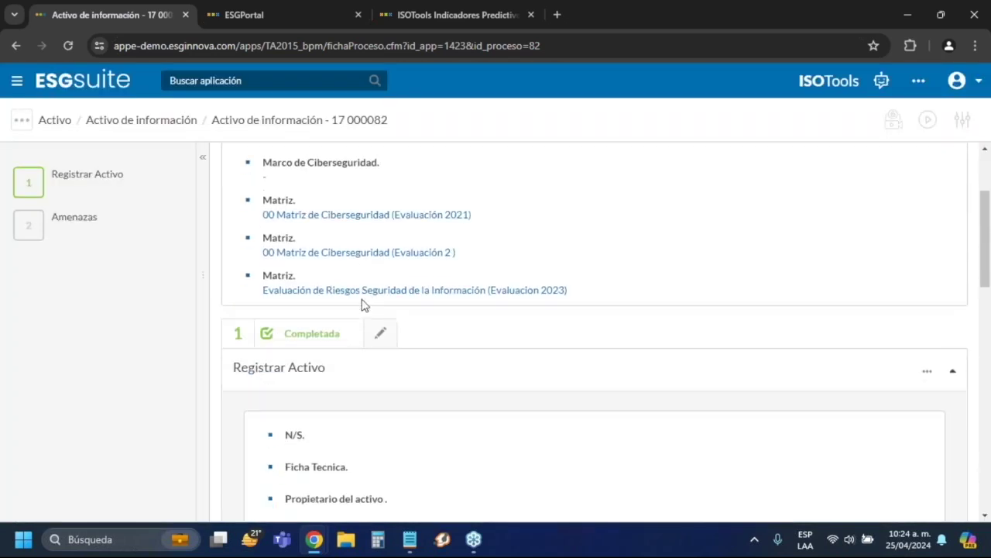
scroll(361, 303, "down", 9)
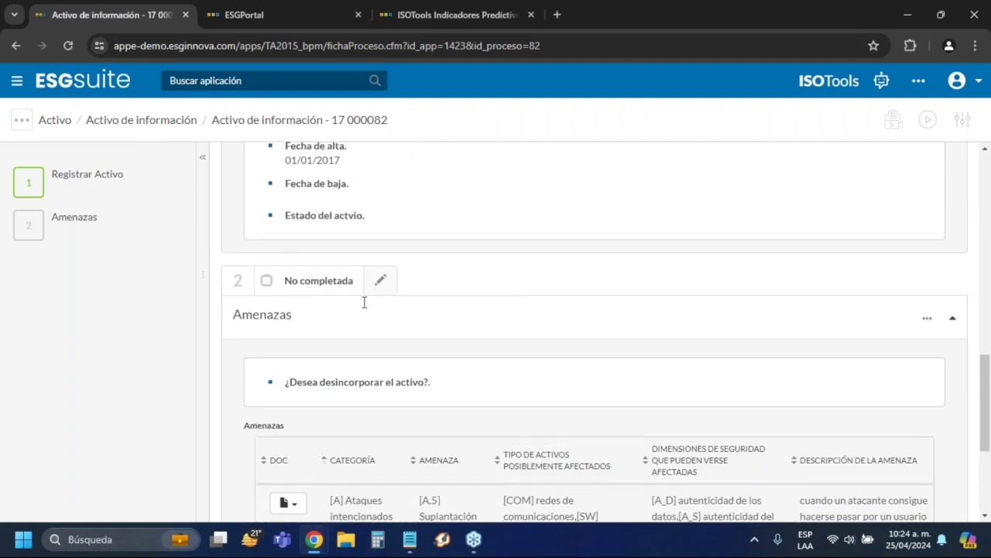
scroll(364, 302, "down", 1)
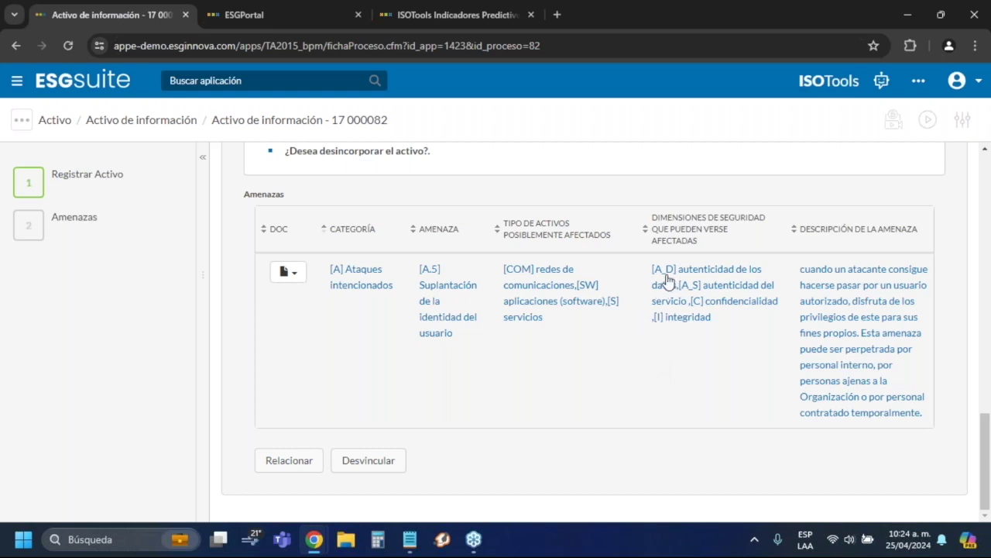
scroll(545, 250, "up", 1)
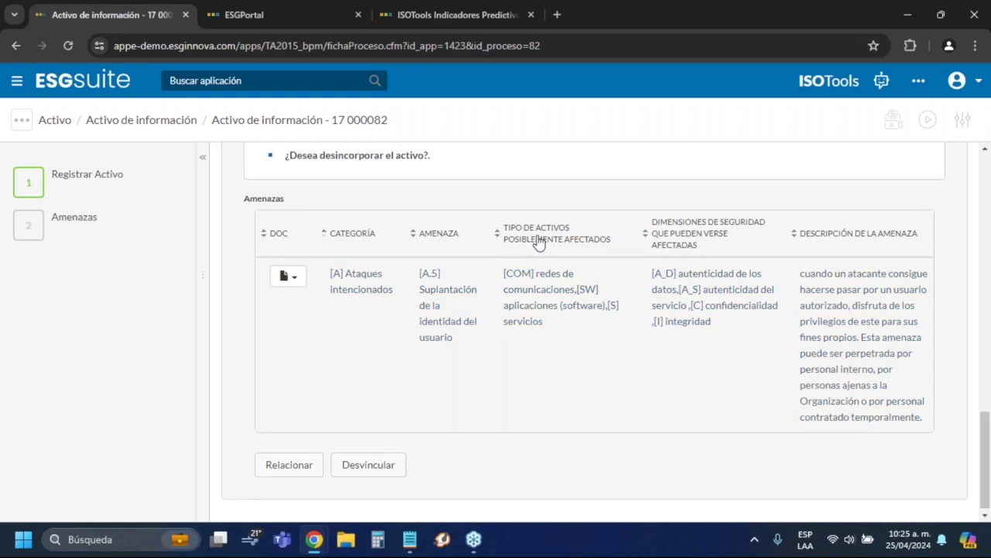
scroll(547, 254, "up", 1)
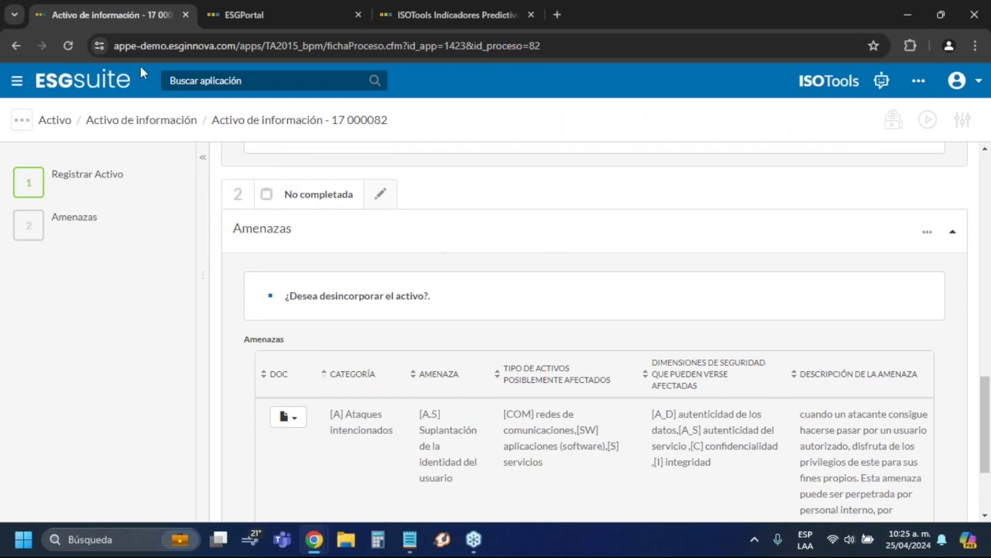
Return to the home page and open the sheet of the Ventas V01 process.
left_click(93, 92)
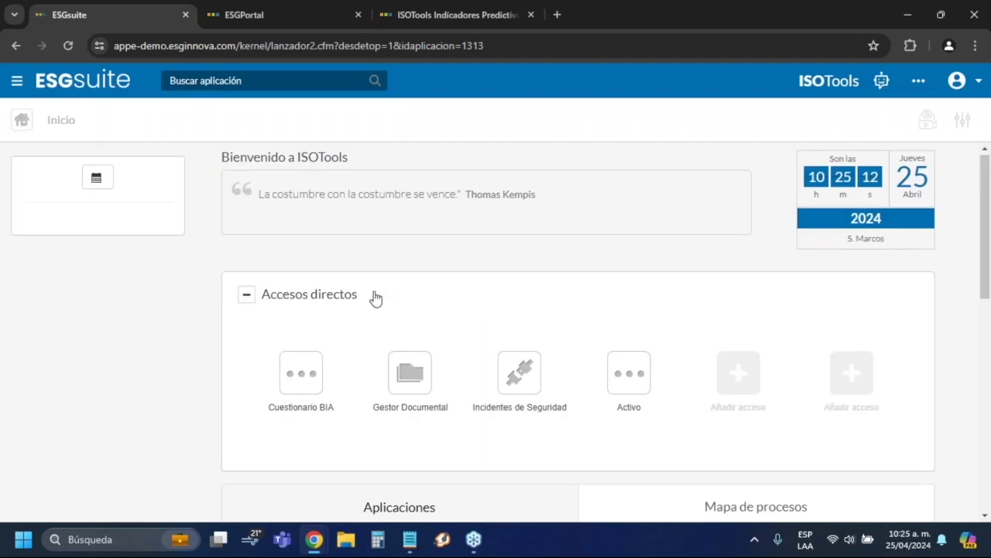
scroll(374, 296, "down", 4)
left_click(346, 457)
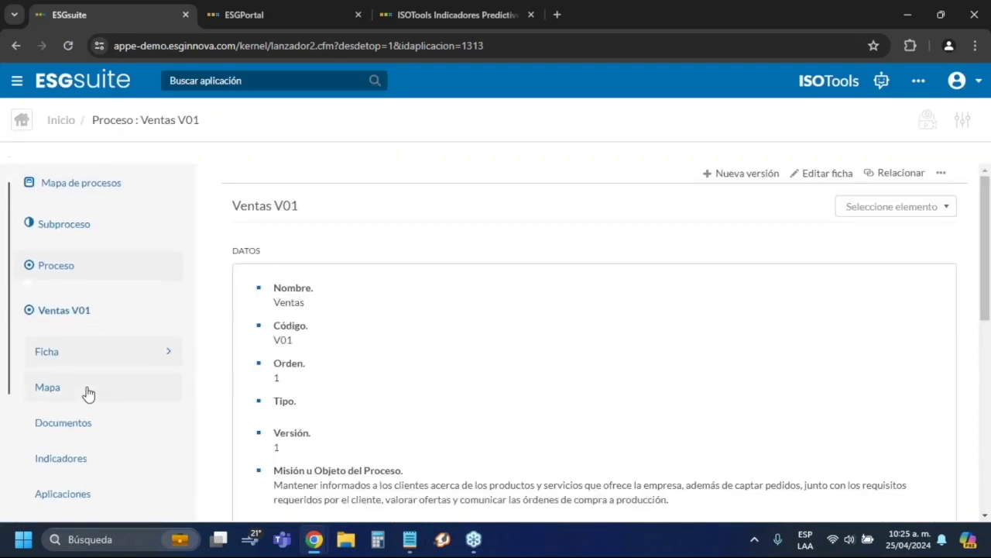
scroll(87, 393, "down", 3)
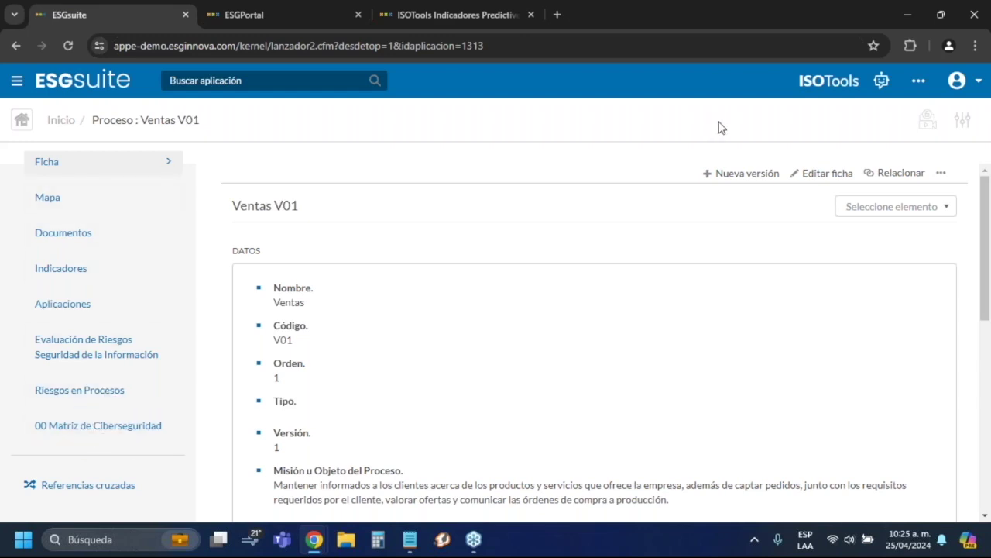
Log out of the demo environment and load the login page at siu.esginnova.com.
left_click(968, 84)
left_click(927, 192)
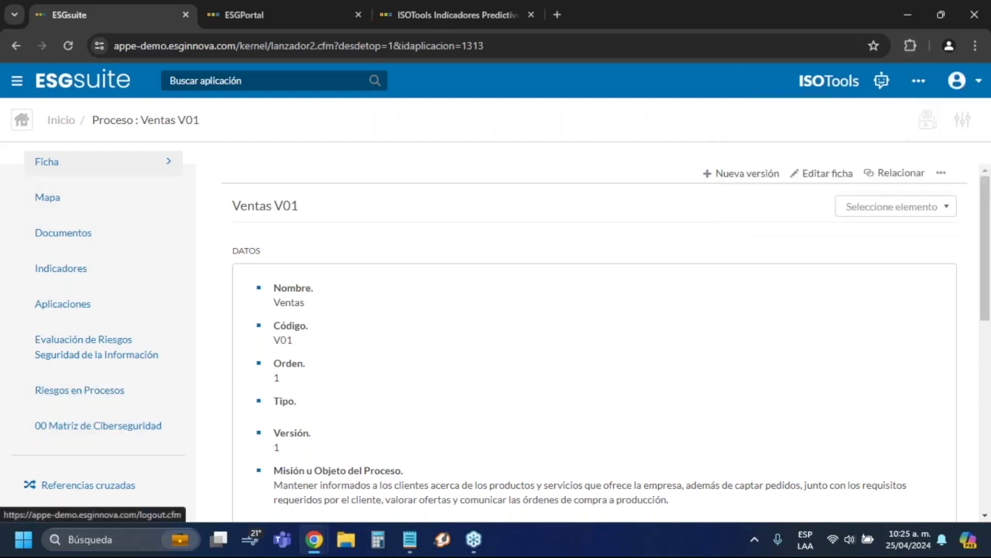
left_click(295, 47)
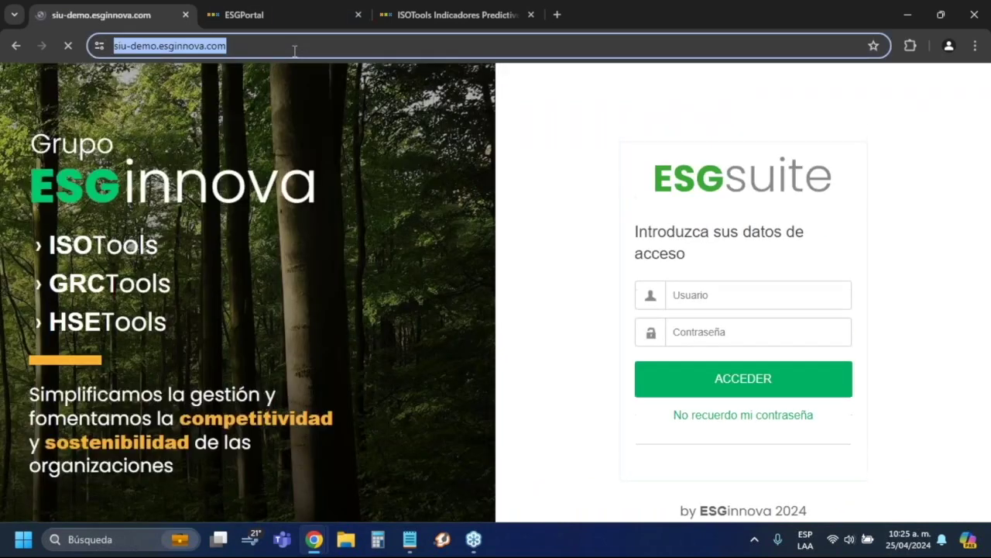
type("au")
key("BackSpace")
key("BackSpace")
type("siu.")
key("Return")
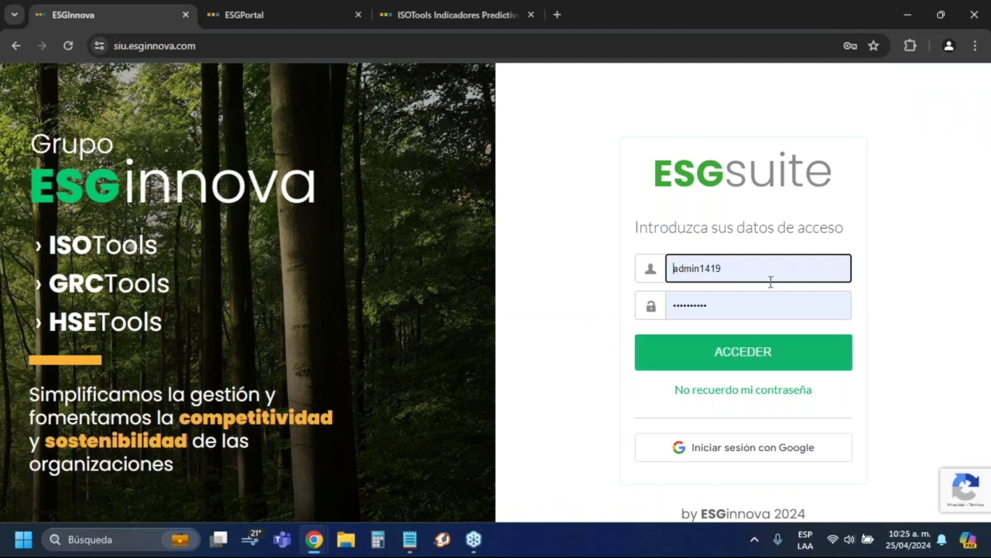
Sign in to ESGsuite with the saved account credentials.
left_click(771, 281)
left_click(434, 198)
left_click(692, 357)
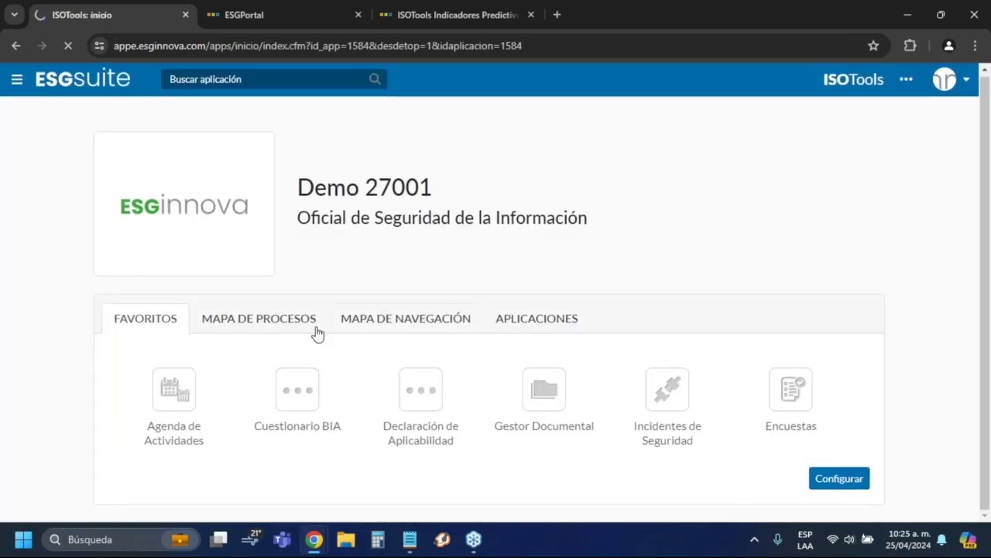
Switch the process map to Mapa 2 and open the Ventas process from it.
left_click(268, 326)
scroll(268, 327, "down", 2)
left_click(295, 213)
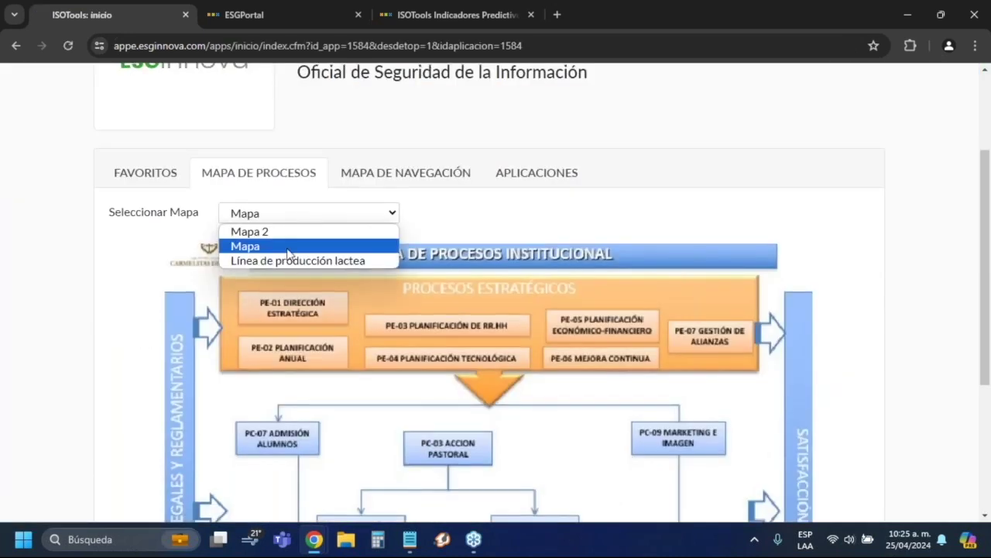
left_click(289, 233)
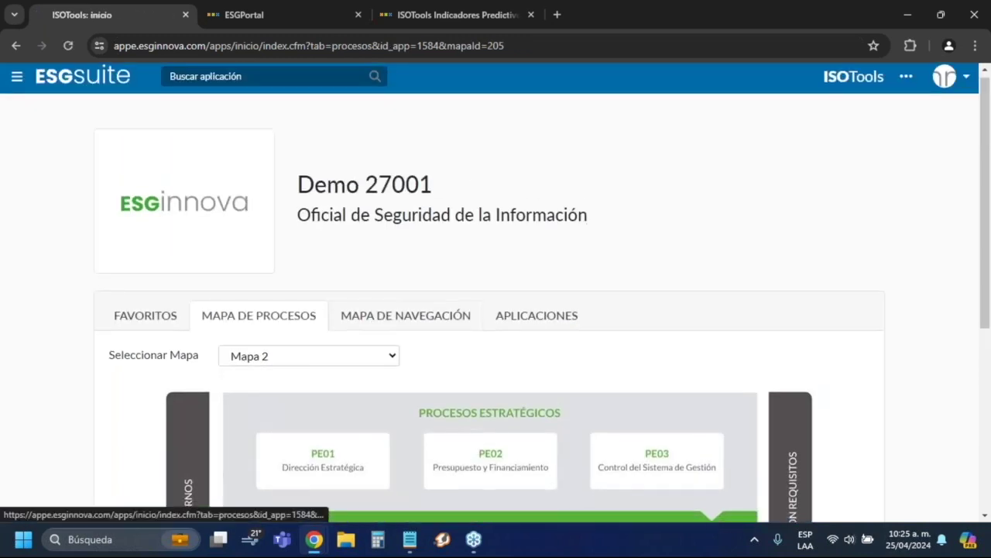
scroll(320, 315, "down", 3)
left_click(321, 313)
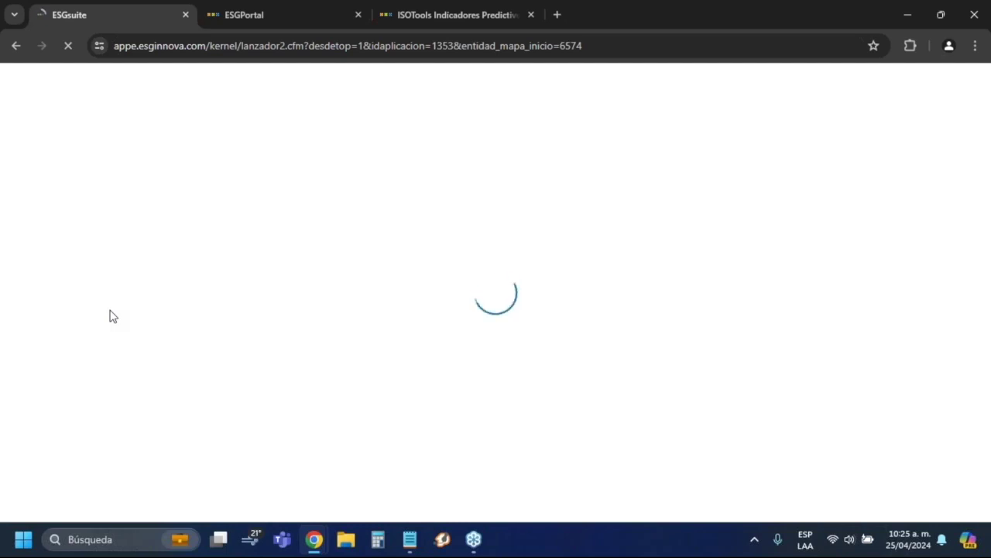
Open the Activo section of the Ventas V01 process and examine its related assets.
scroll(110, 315, "down", 2)
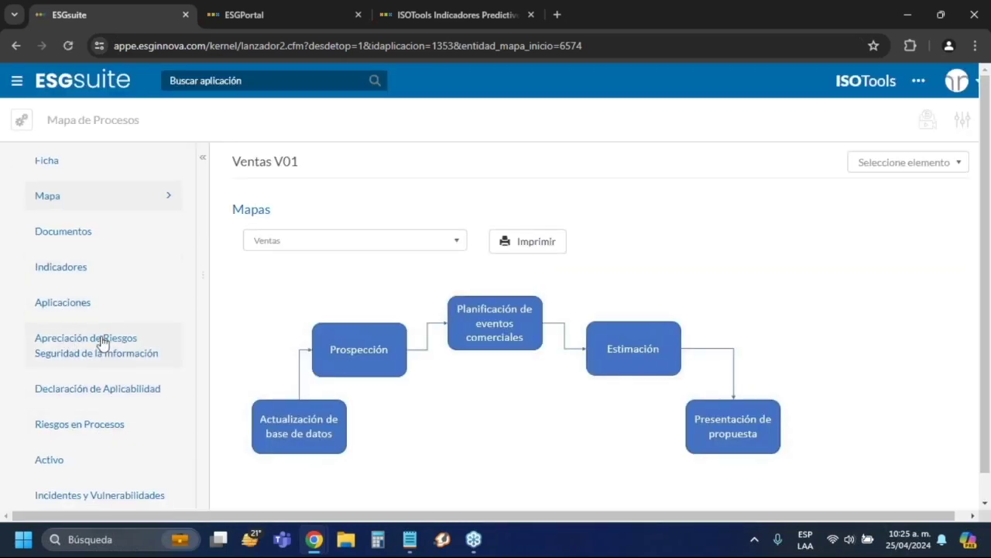
scroll(103, 343, "down", 2)
left_click(49, 358)
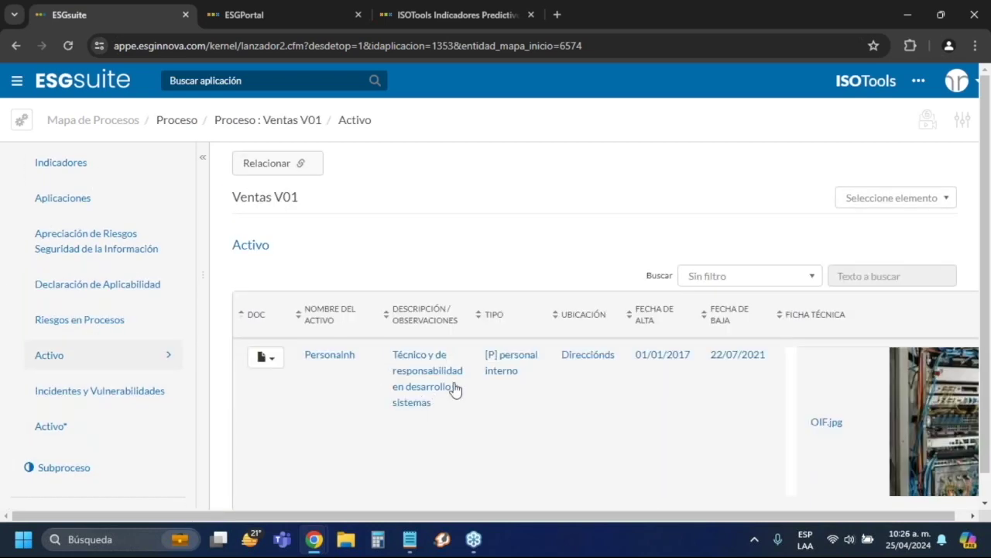
scroll(445, 395, "down", 4)
scroll(458, 394, "up", 4)
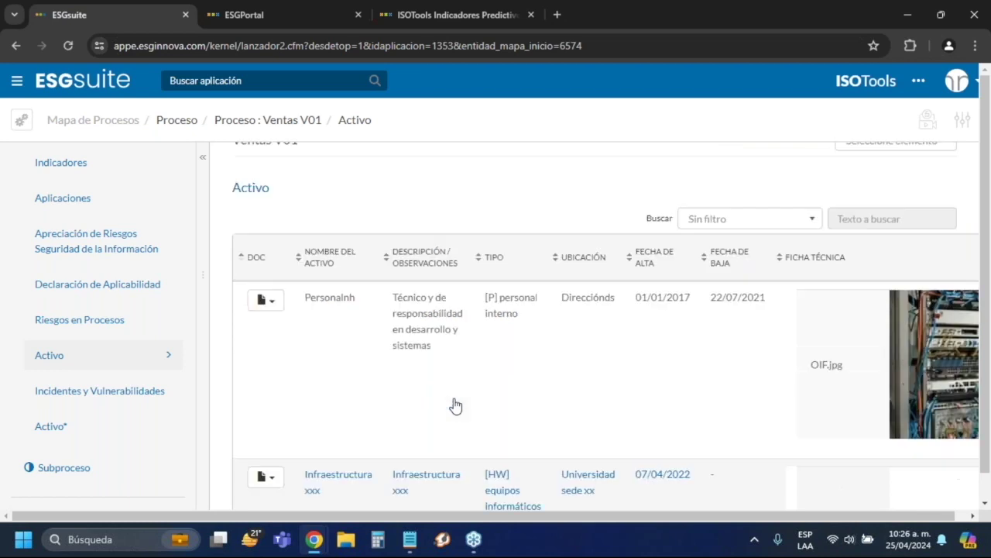
scroll(454, 403, "down", 2)
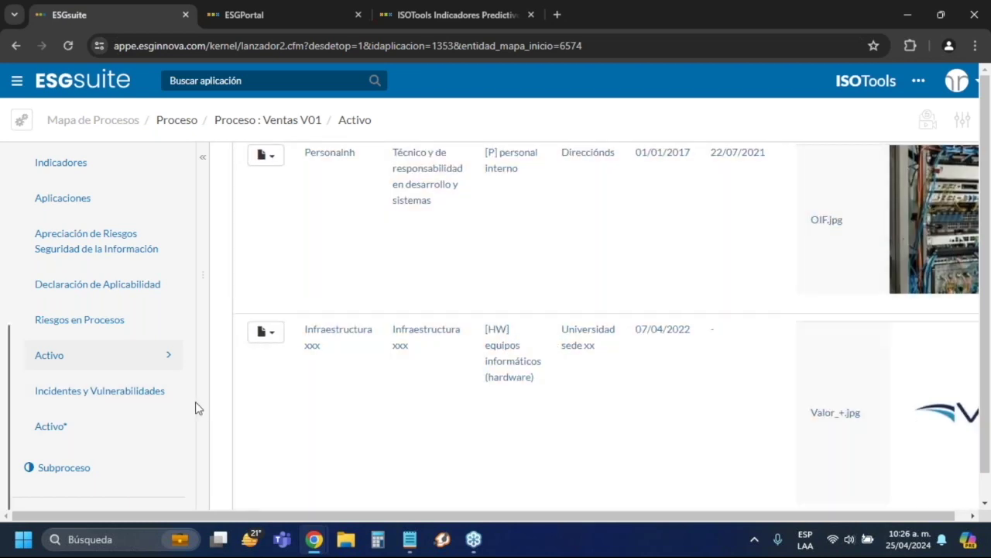
List the Incidentes y Vulnerabilidades of the Ventas process and open incident IN.1 in Incidentes de Seguridad.
left_click(101, 399)
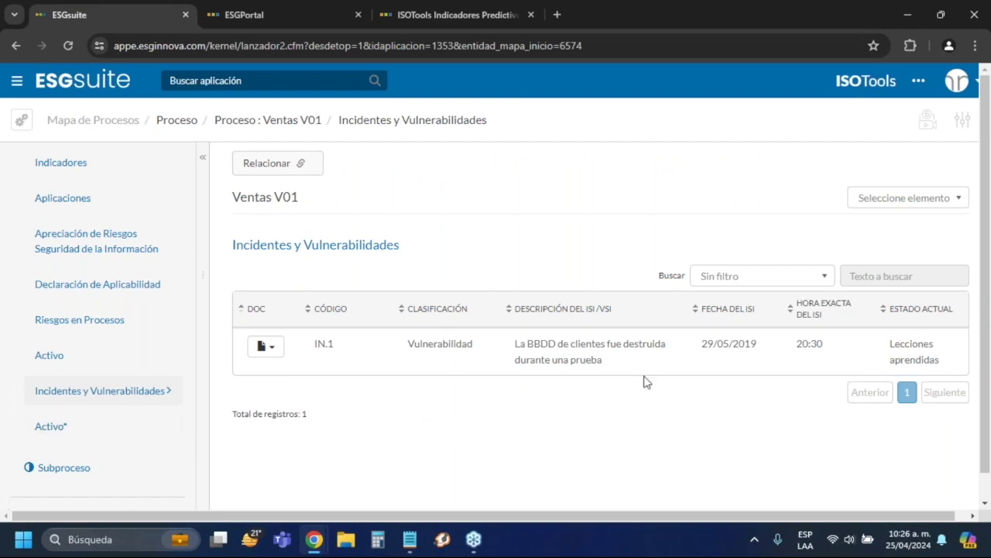
left_click(629, 351)
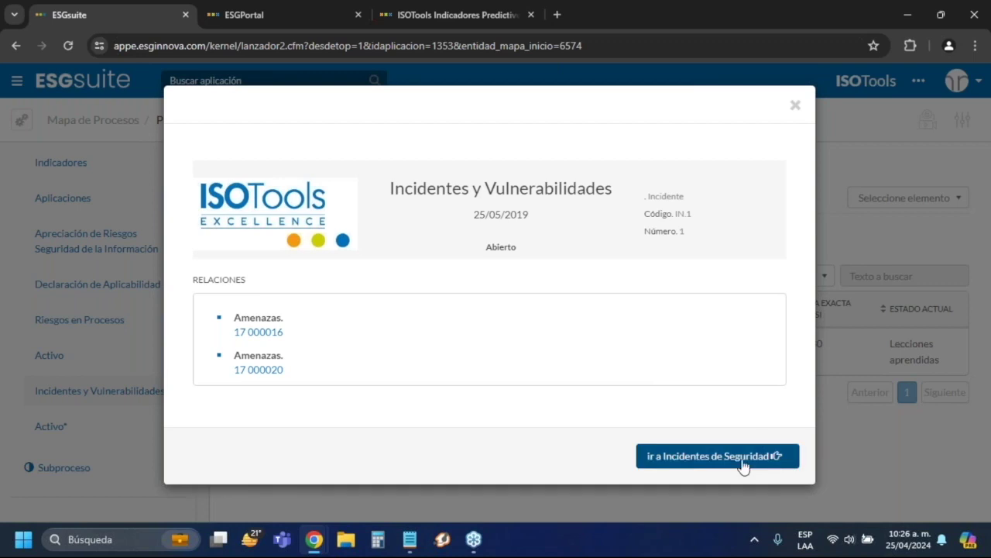
left_click(742, 461)
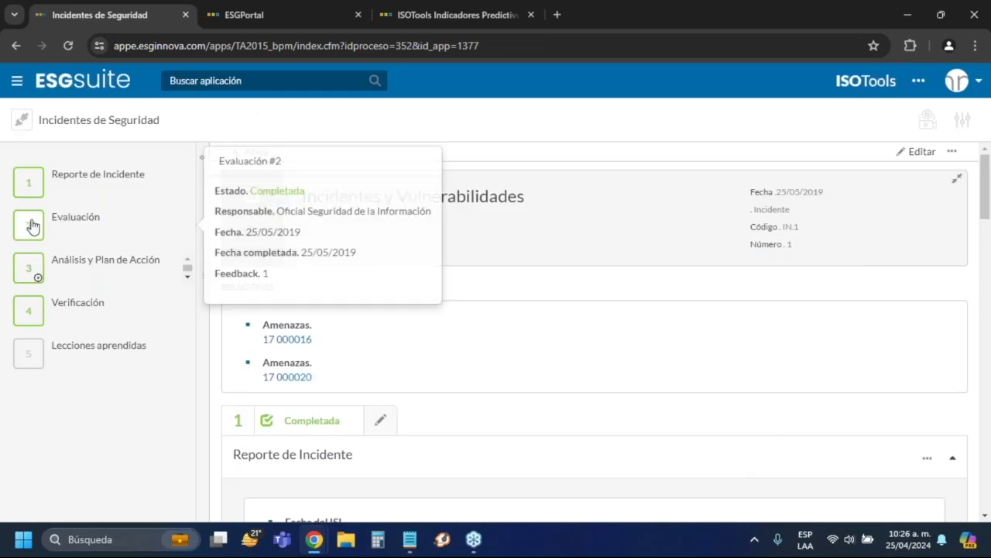
Examine the incident's report, evaluation, cause analysis and action plan tasks.
mouse_move(62, 197)
scroll(522, 331, "down", 3)
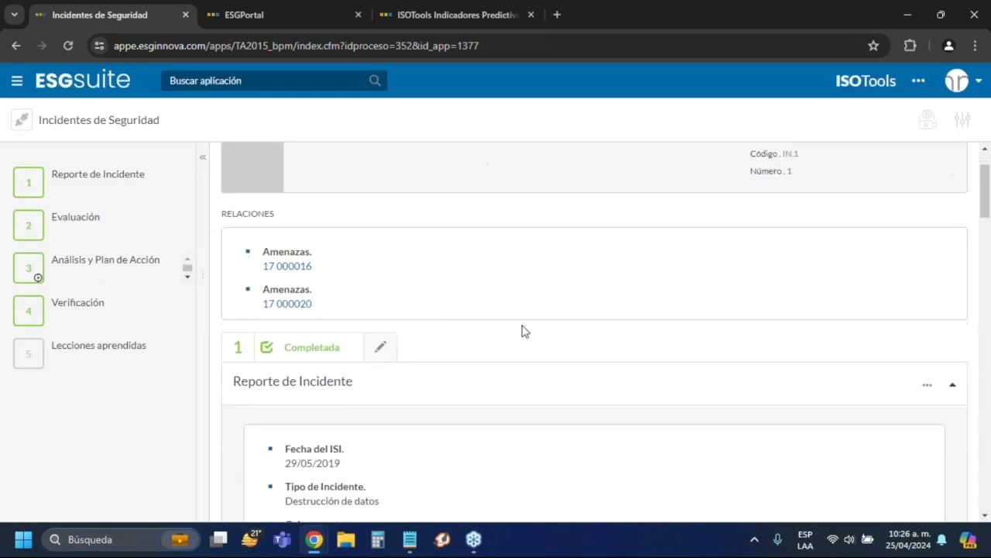
scroll(522, 331, "down", 1)
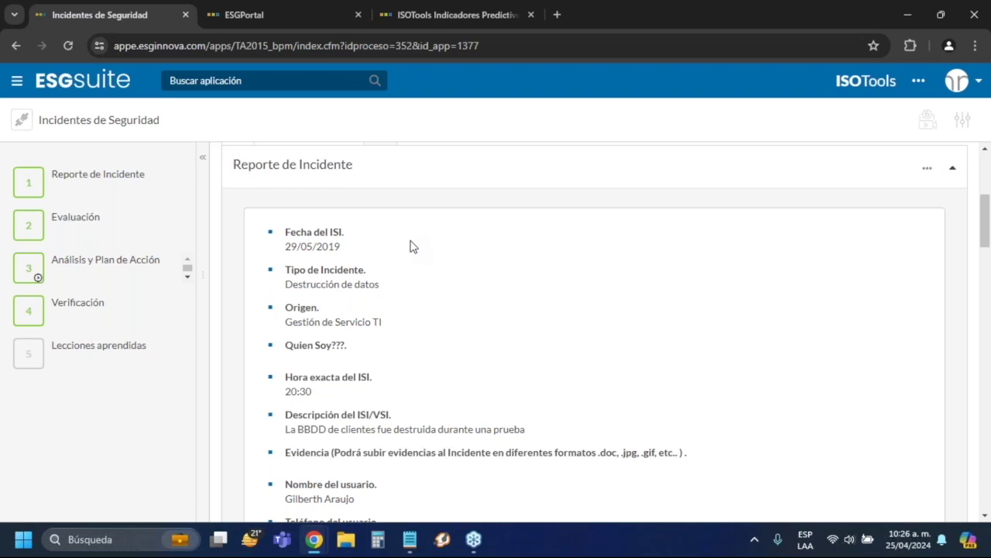
scroll(411, 246, "down", 5)
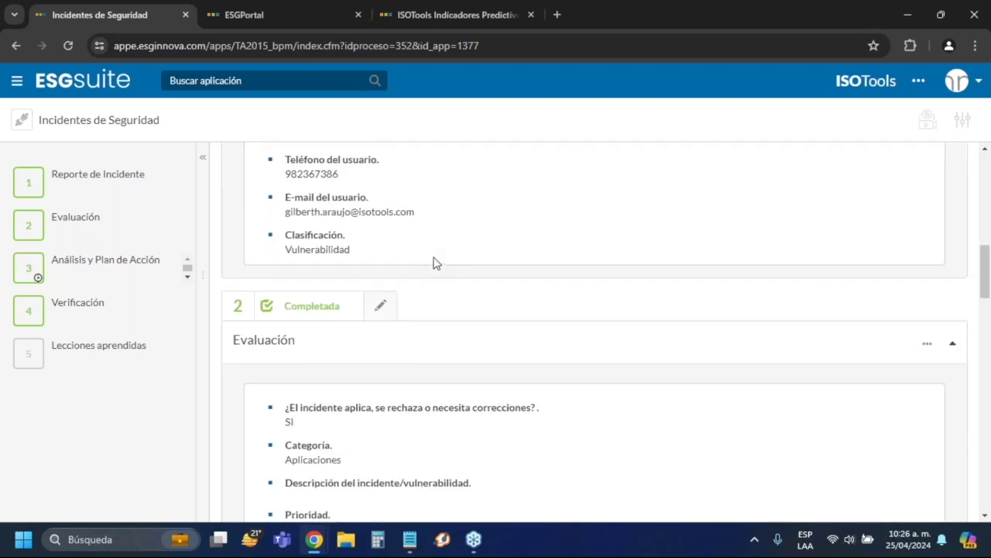
scroll(434, 263, "down", 6)
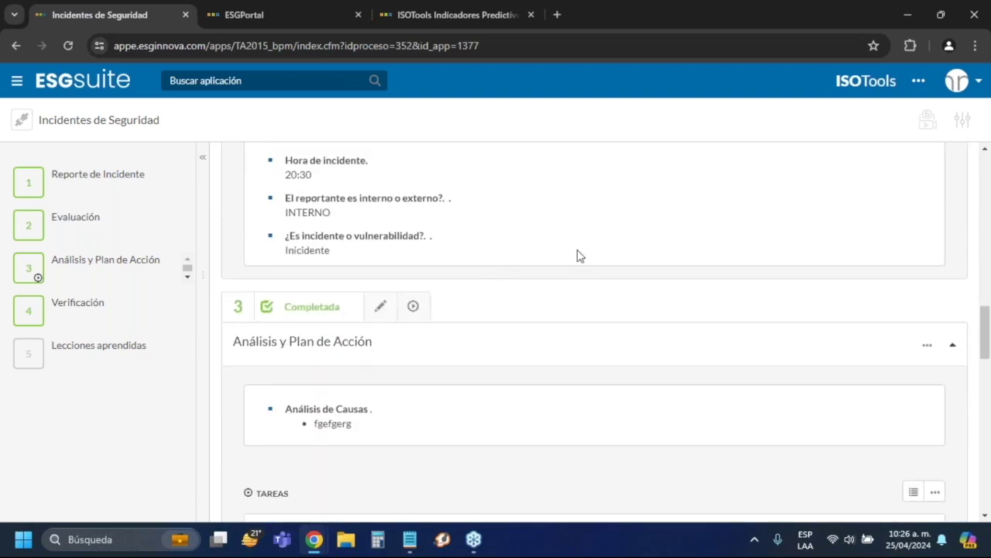
scroll(406, 290, "down", 1)
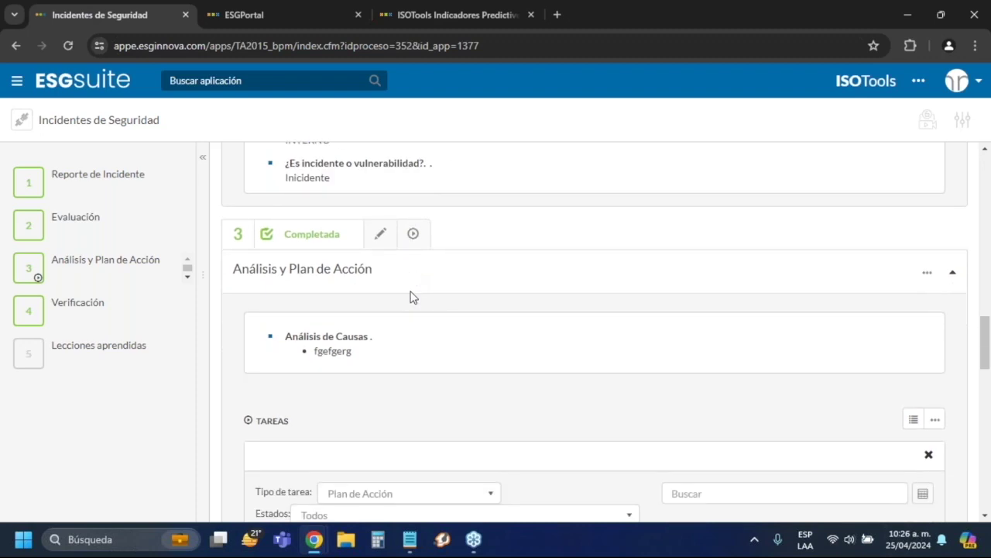
scroll(511, 314, "down", 1)
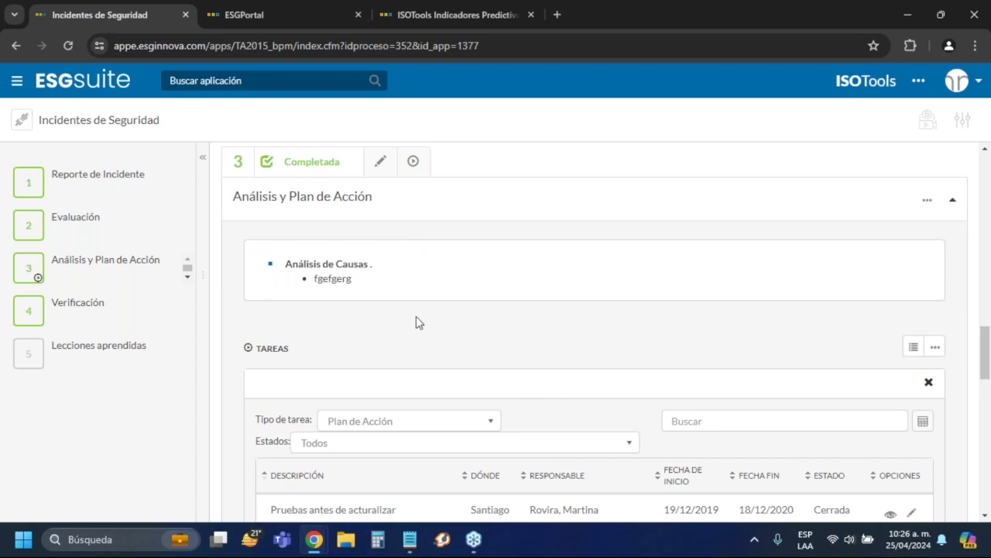
scroll(412, 299, "down", 2)
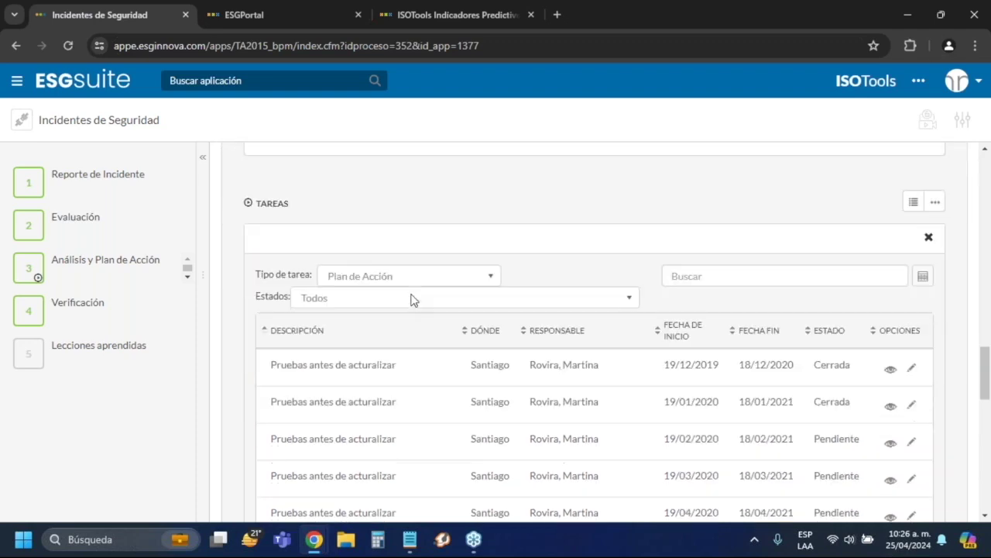
Open the siu-demo.esginnova.com portal in a new browser tab and try to log in with the saved credentials.
right_click(148, 14)
left_click(558, 16)
left_click(558, 16)
type("siu")
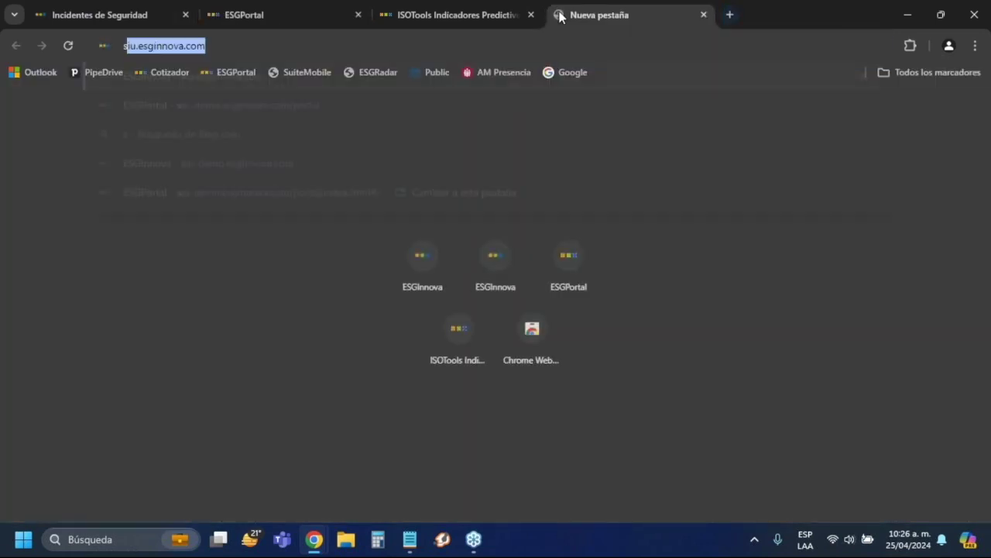
type("-")
key("Return")
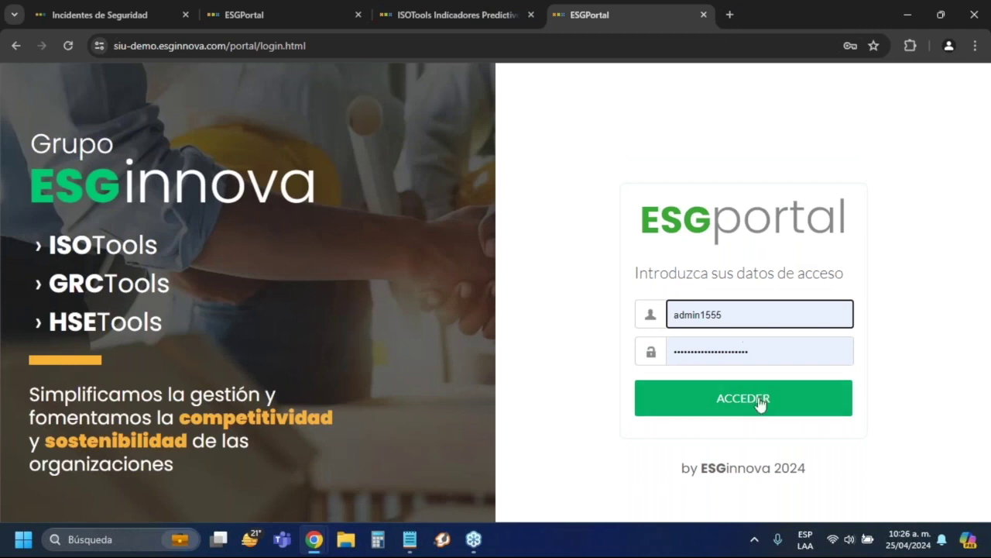
left_click(755, 401)
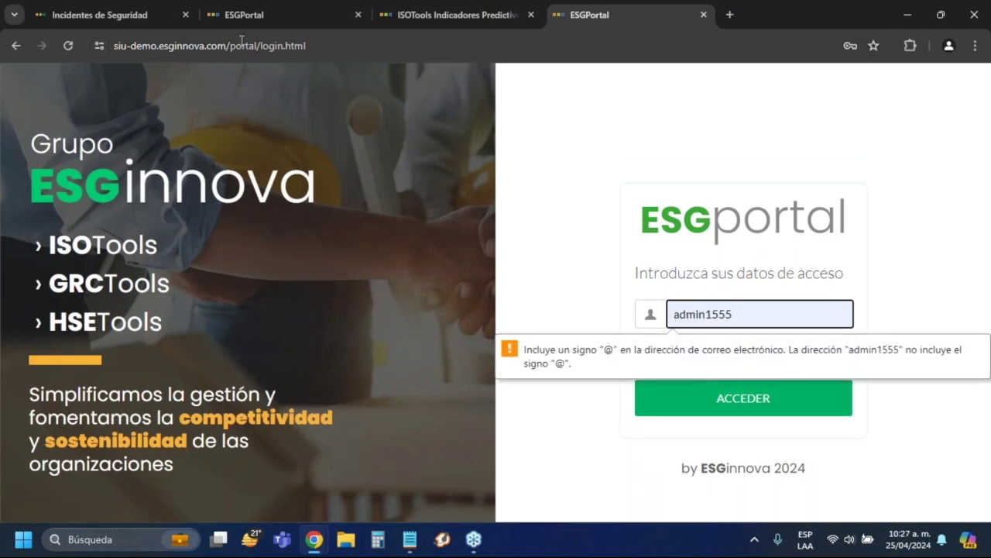
Load siu-demo.esginnova.com without the portal login path and log in with the saved credentials.
left_click_drag(270, 46, 339, 46)
key("BackSpace")
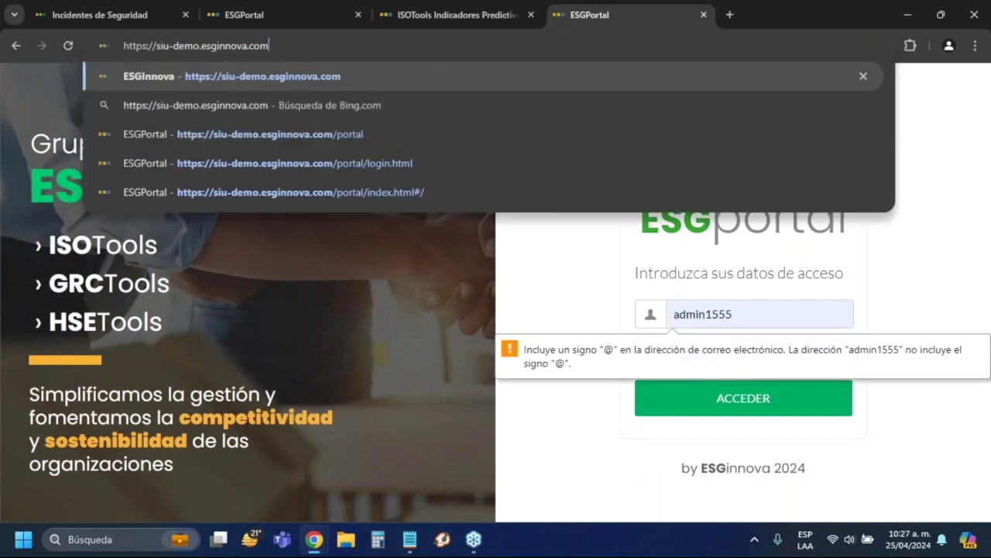
key("Return")
left_click(716, 354)
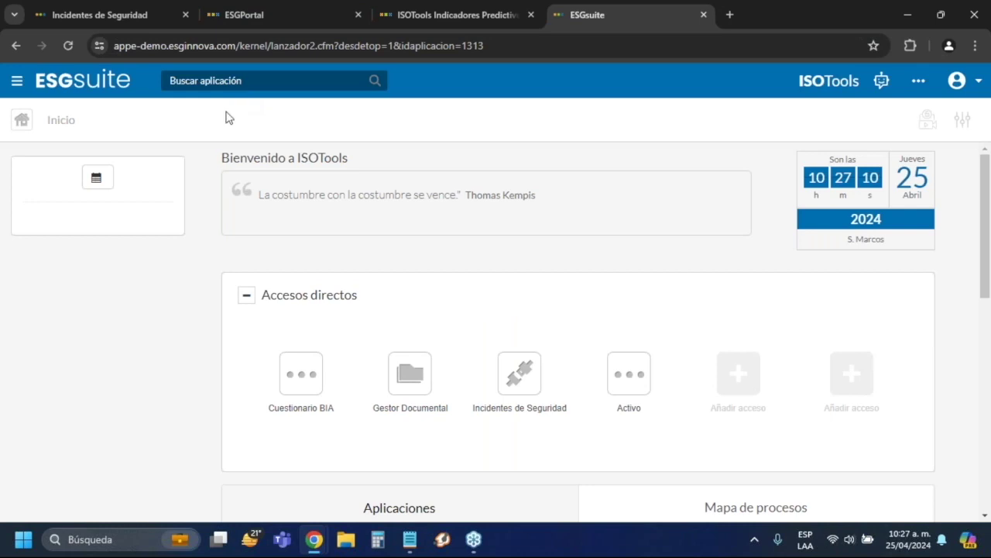
Find the Incidentes de Seguridad application by searching for "Inci" and open incident IN.51 from its list.
left_click(243, 82)
type("Inci")
key("Return")
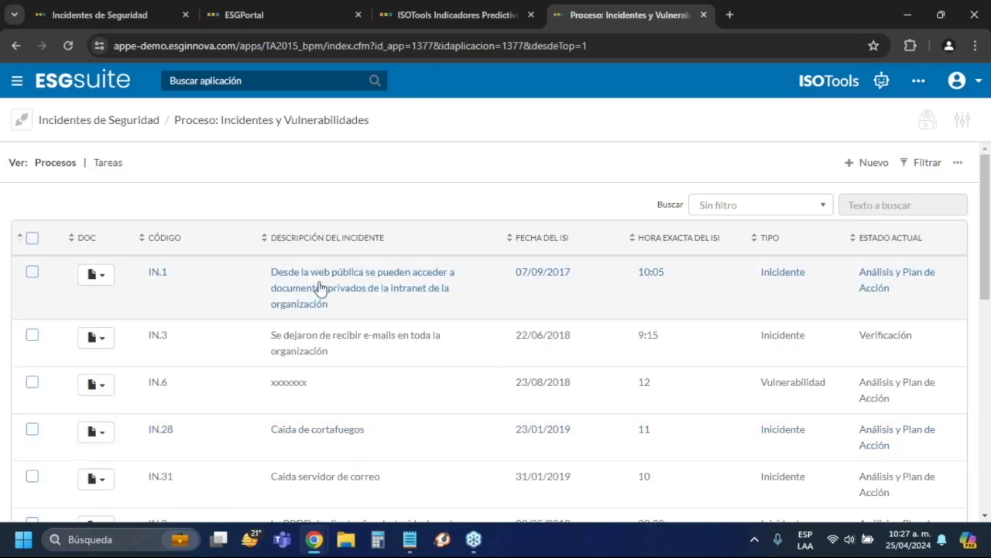
left_click_drag(320, 284, 338, 206)
scroll(356, 325, "down", 8)
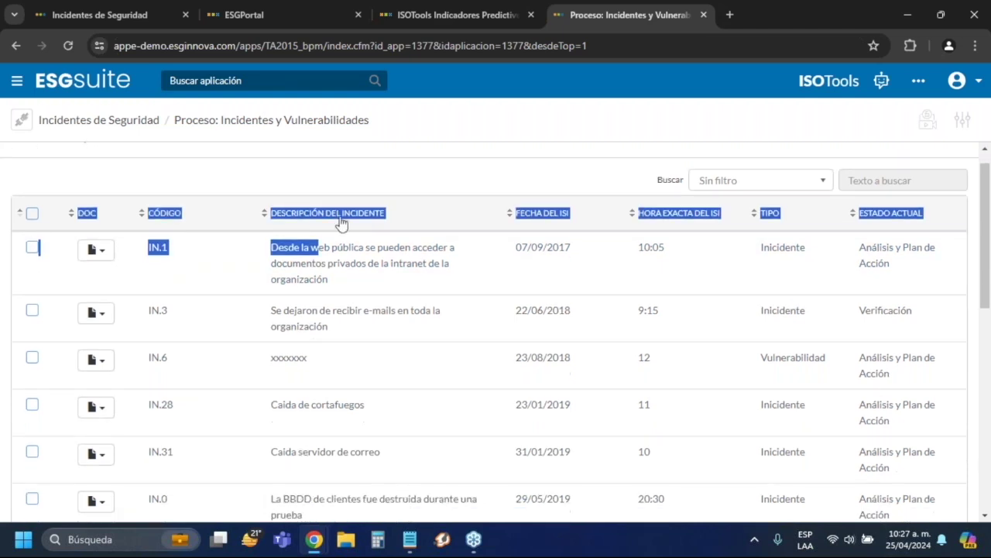
left_click(348, 335)
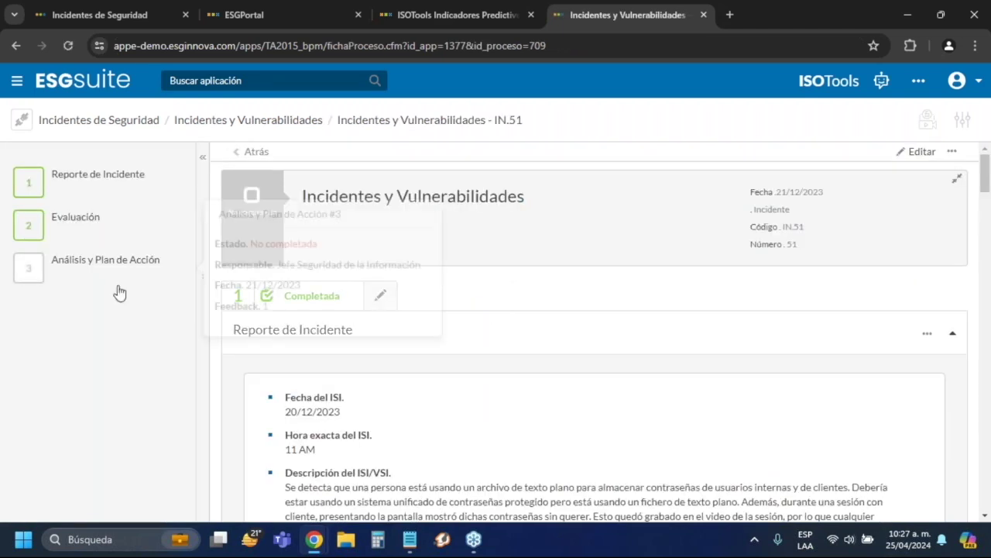
Go to the Análisis y Plan de Acción stage of incident IN.51 and open it for editing.
left_click(126, 261)
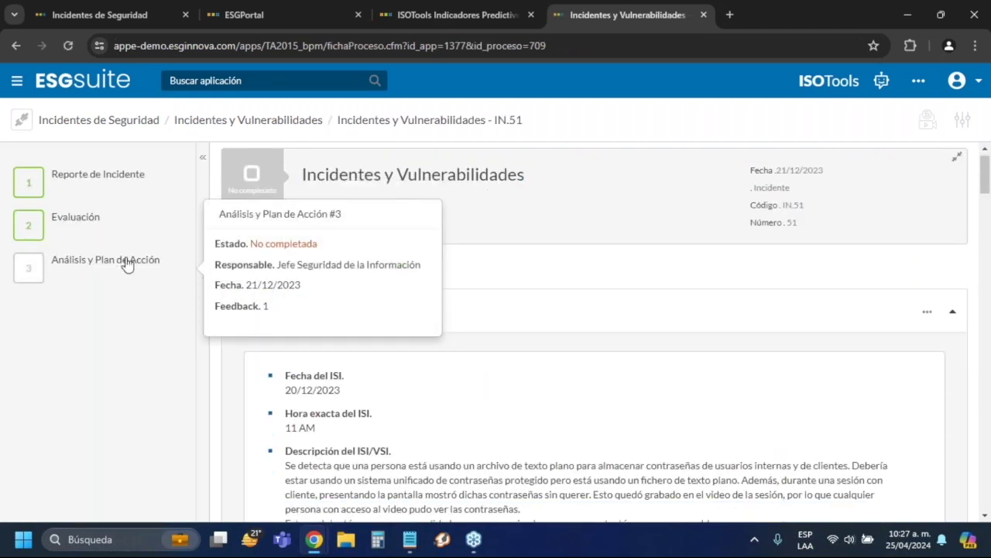
left_click(380, 165)
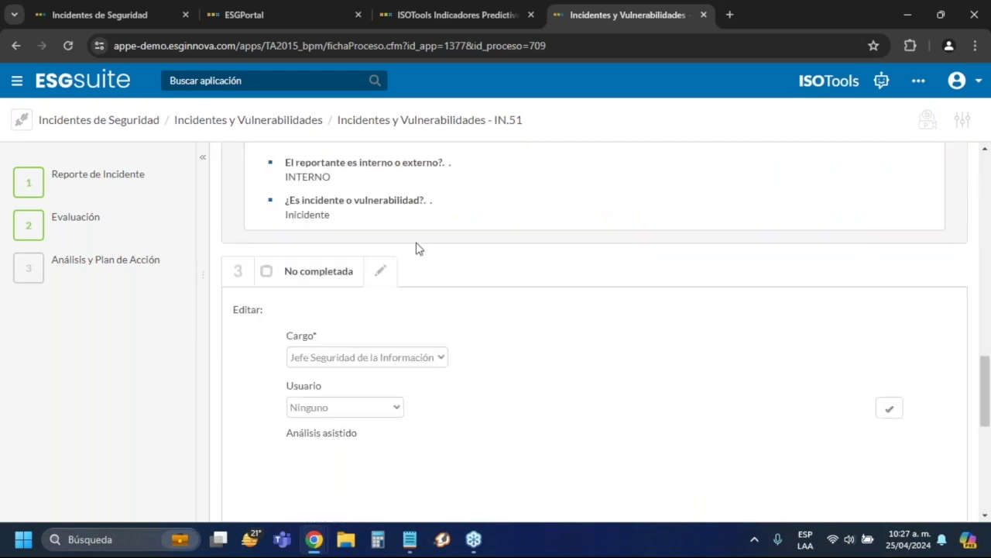
scroll(543, 339, "down", 5)
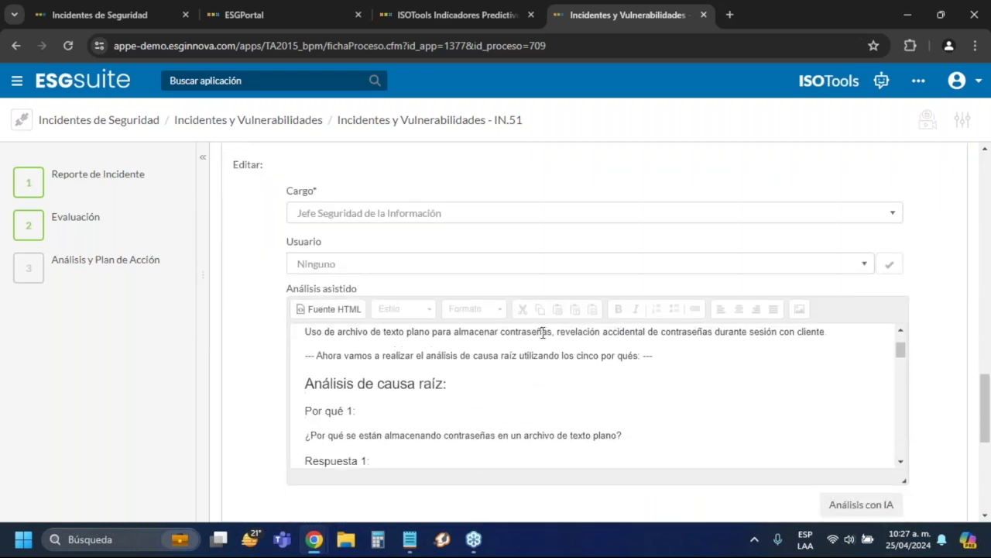
Examine the AI-assisted root cause analysis with its five whys in the Análisis asistido field.
scroll(932, 380, "down", 3)
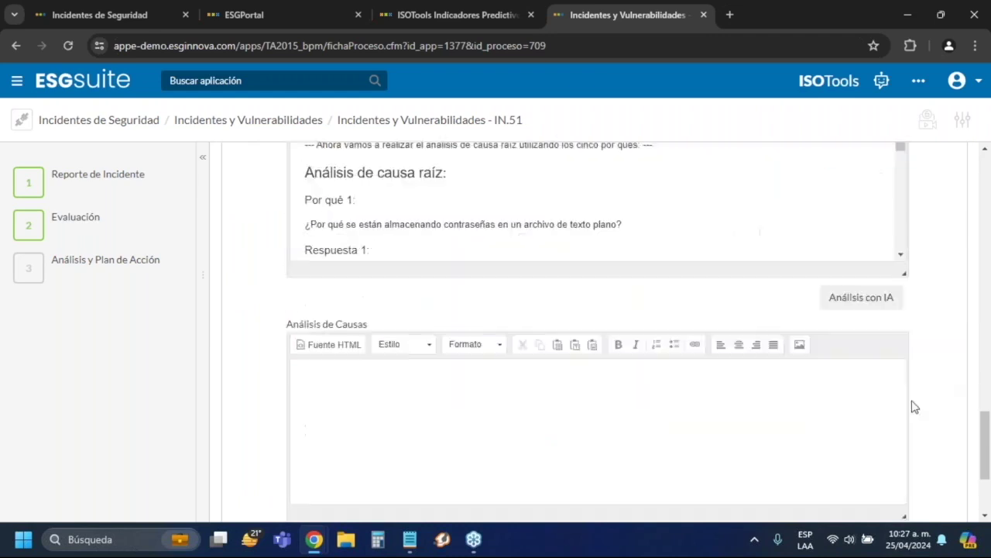
scroll(896, 294, "up", 1)
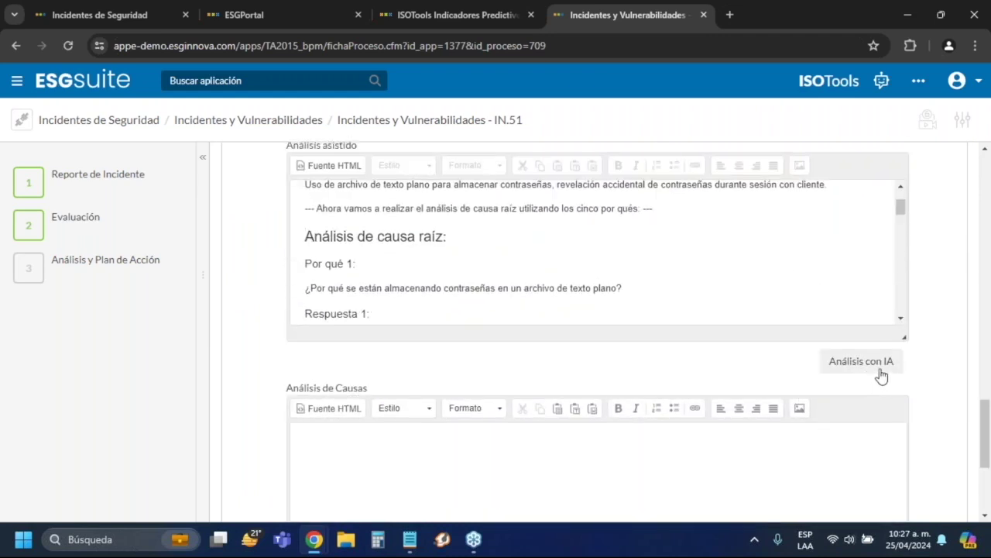
scroll(879, 373, "up", 1)
scroll(509, 362, "up", 1)
scroll(509, 362, "up", 2)
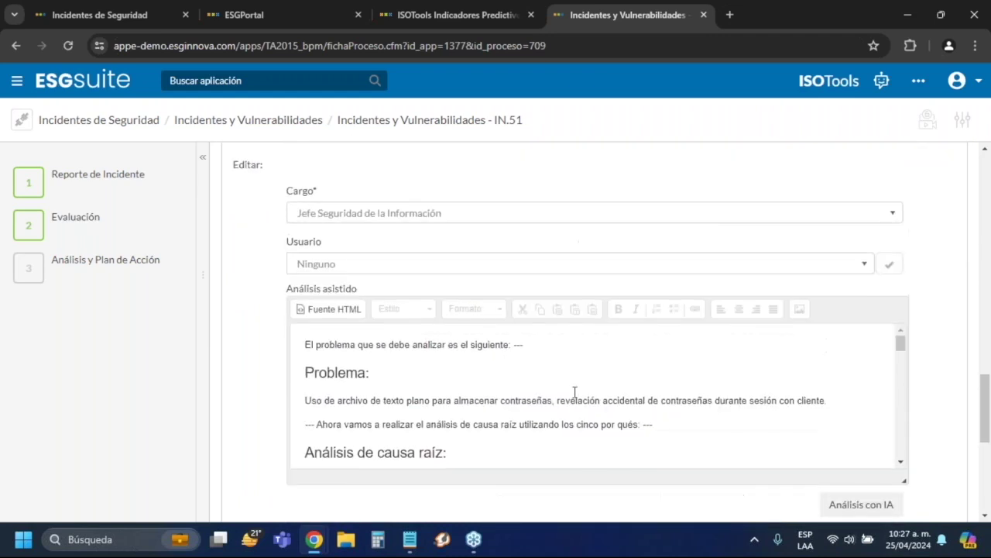
scroll(806, 399, "down", 1)
scroll(806, 398, "down", 2)
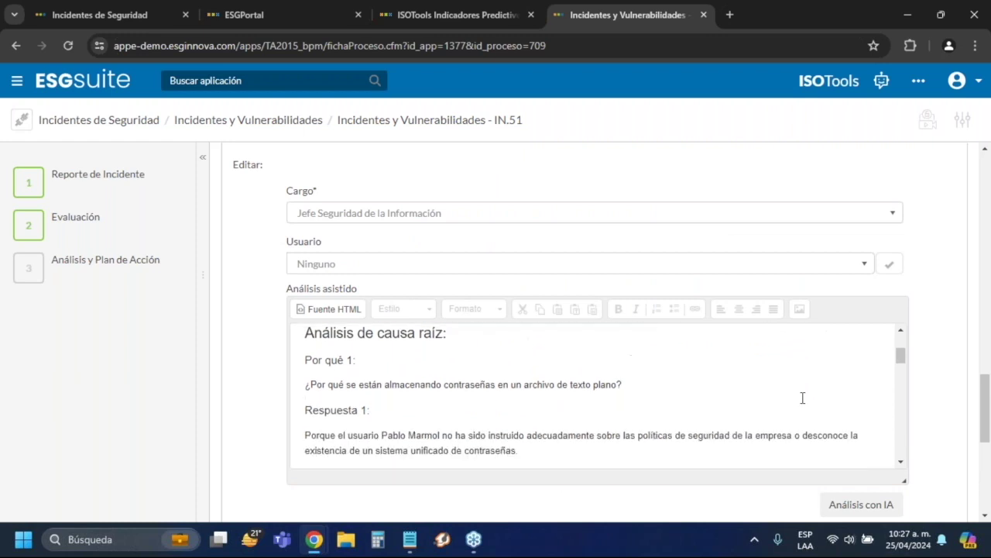
scroll(803, 397, "up", 3)
scroll(801, 398, "down", 1)
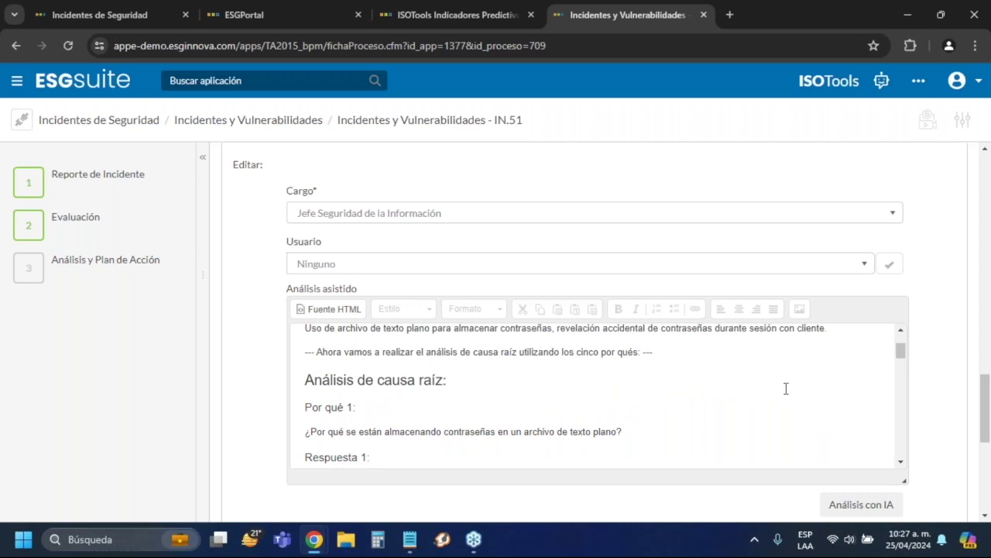
scroll(784, 387, "down", 3)
scroll(779, 393, "down", 5)
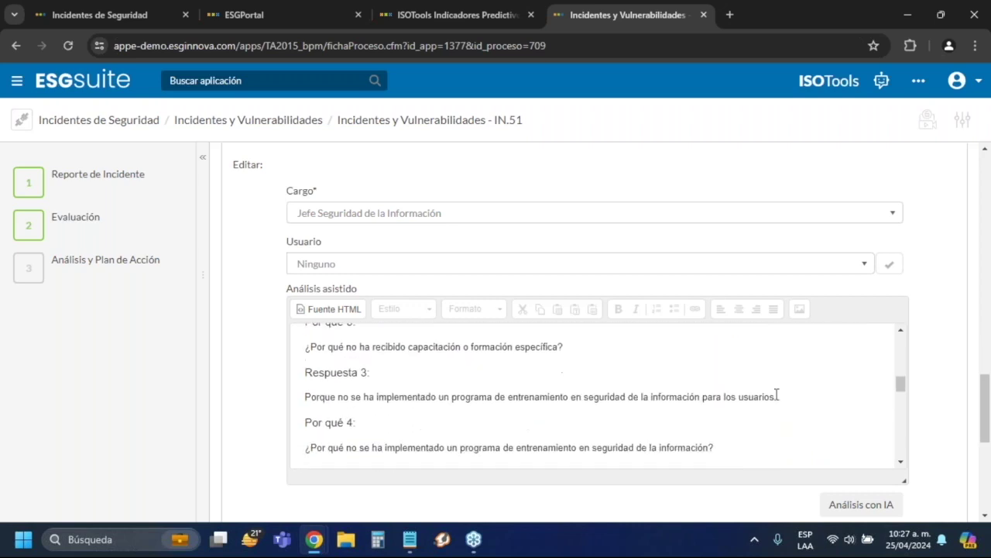
scroll(772, 399, "up", 4)
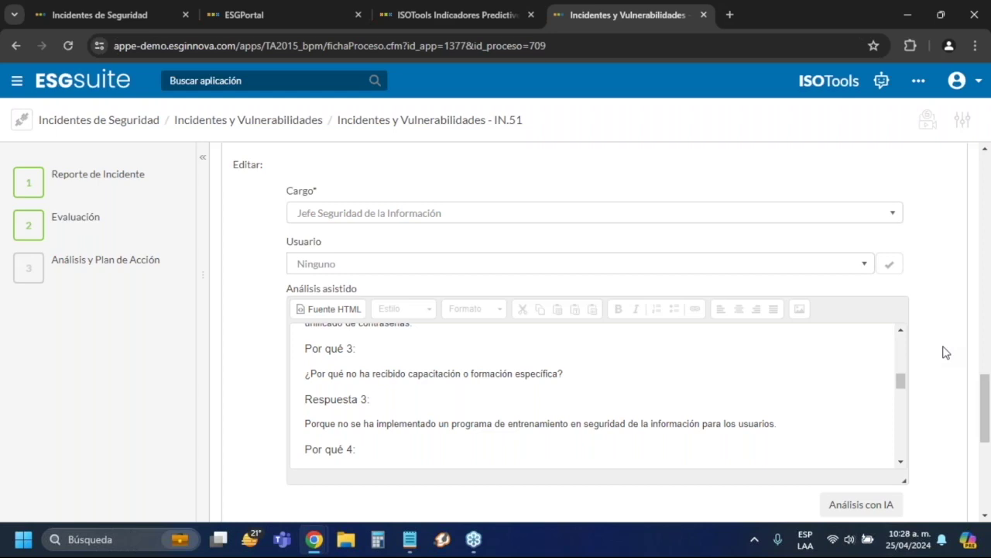
Examine the Ishikawa analysis, corrective actions and action plan in Análisis asistido, and the Análisis de Causas field below.
scroll(535, 426, "down", 5)
scroll(534, 425, "down", 5)
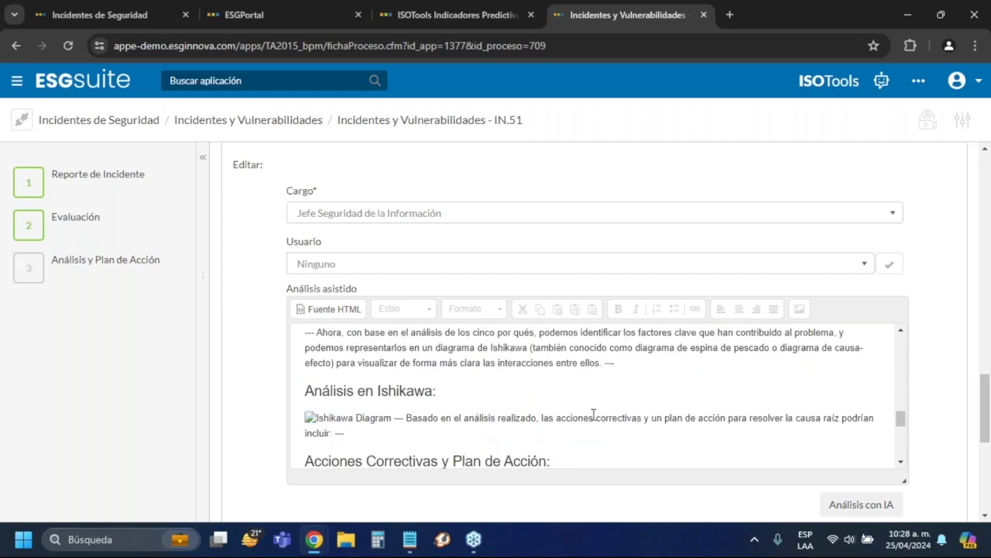
scroll(594, 416, "down", 2)
scroll(597, 413, "up", 2)
scroll(606, 409, "down", 2)
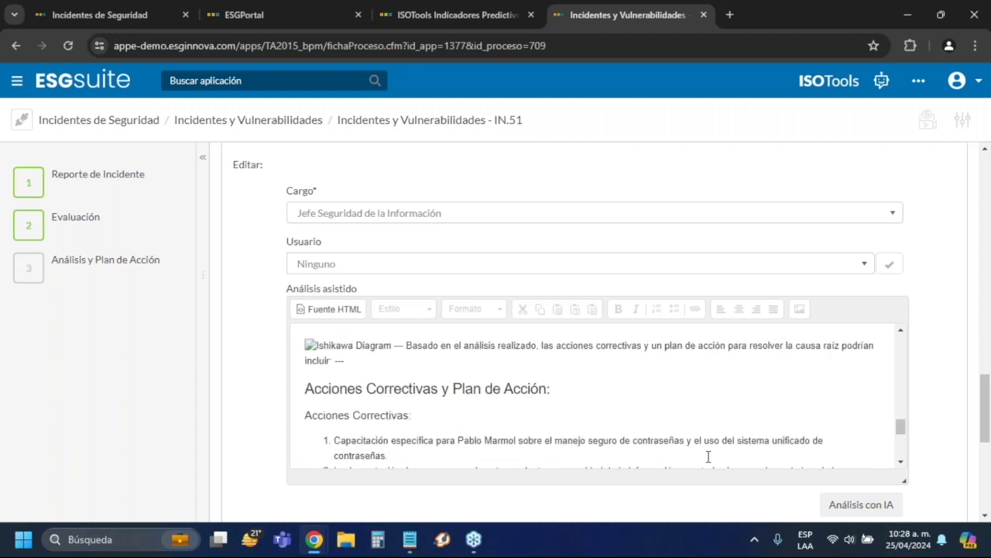
scroll(688, 428, "down", 2)
scroll(938, 420, "up", 1)
scroll(737, 449, "down", 3)
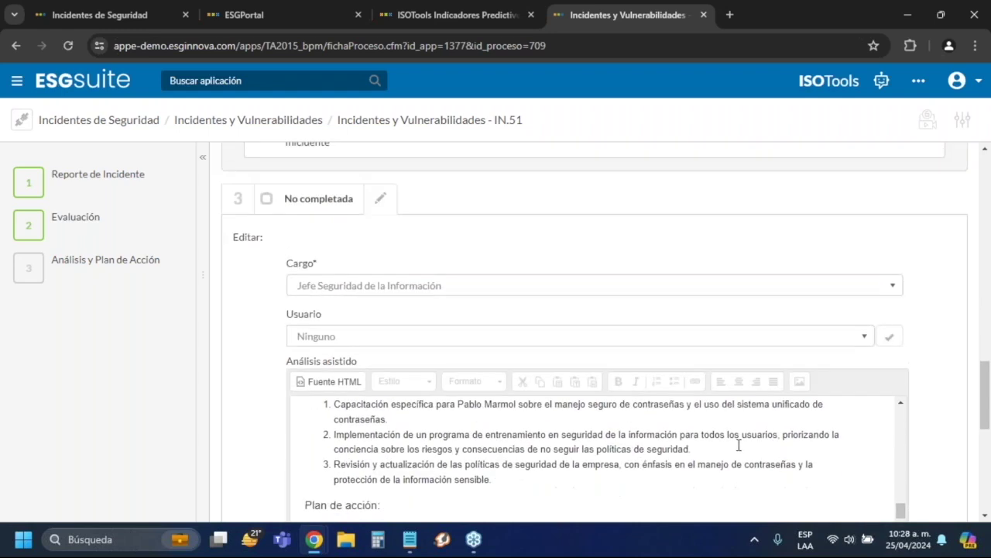
scroll(932, 398, "down", 2)
scroll(558, 325, "down", 2)
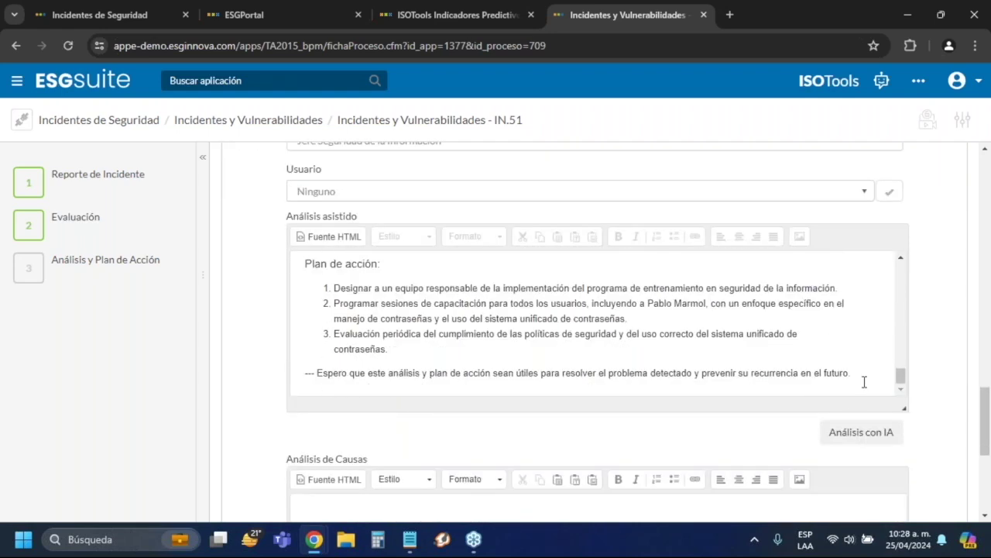
scroll(938, 379, "down", 3)
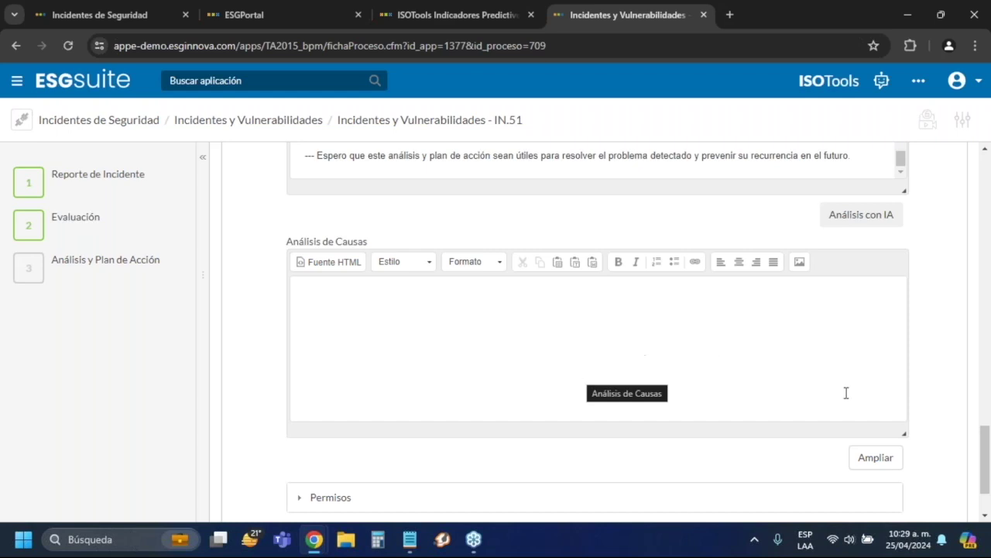
scroll(633, 216, "up", 3)
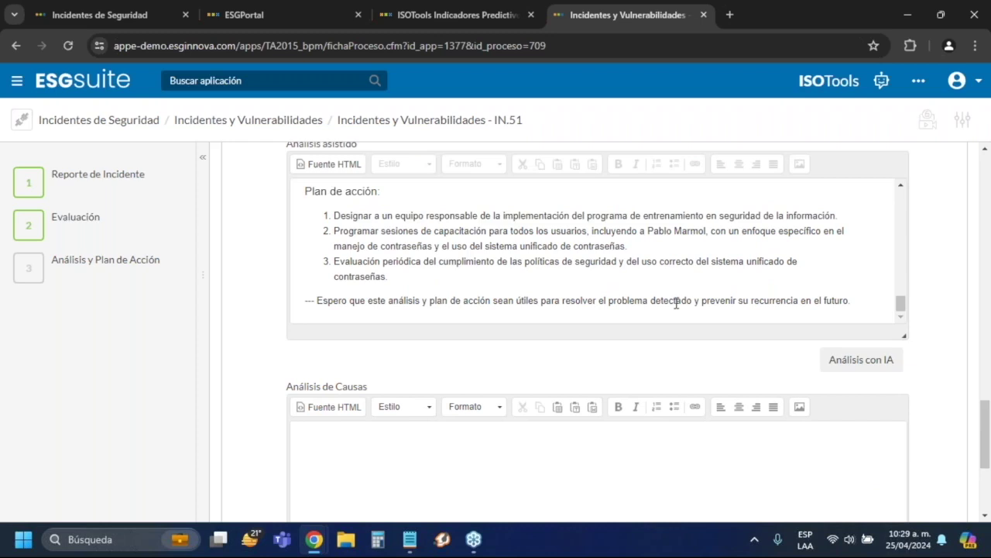
scroll(678, 302, "up", 4)
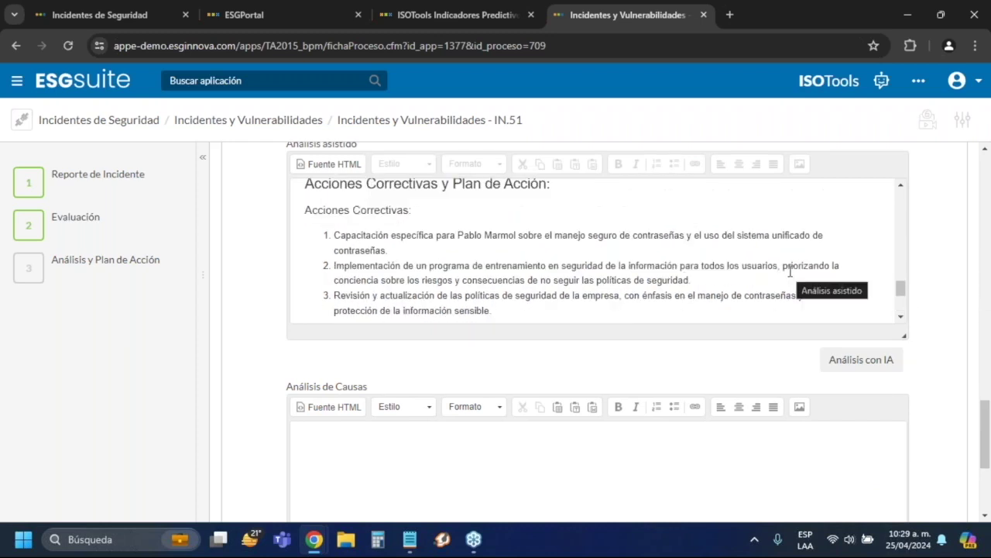
scroll(824, 267, "down", 4)
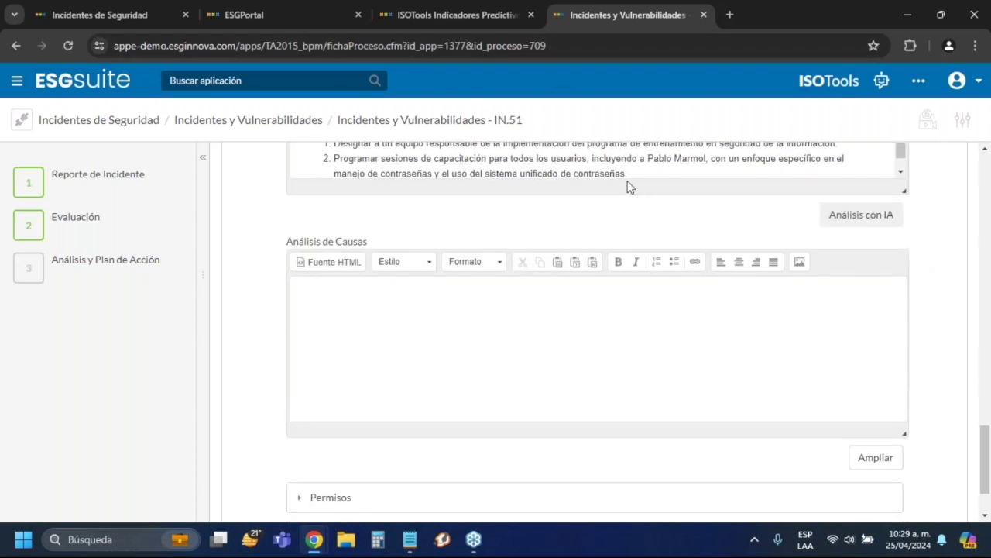
Return to incident IN.1 in the first browser tab and preview the content of its Lecciones aprendidas stage, closing the preview after reading.
left_click(85, 14)
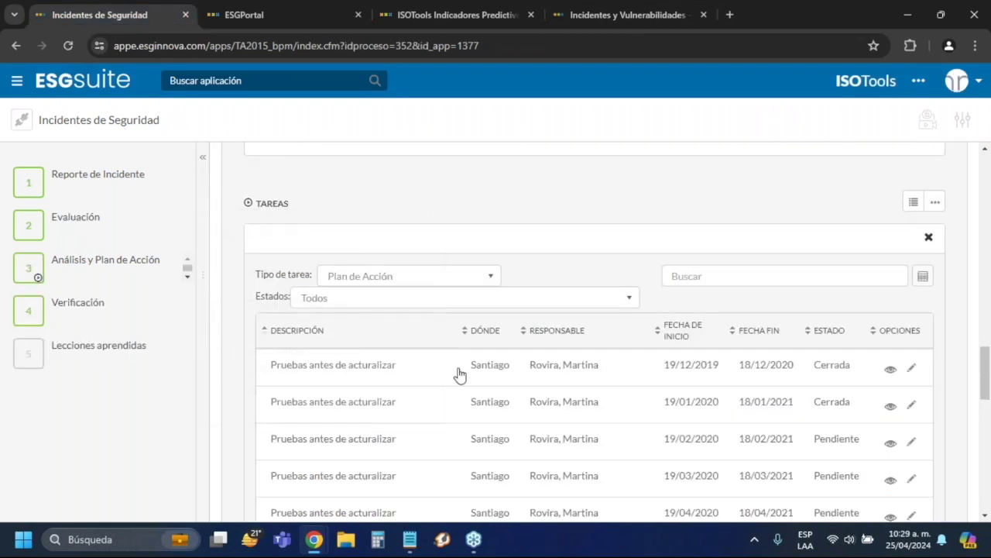
left_click(108, 358)
left_click(349, 463)
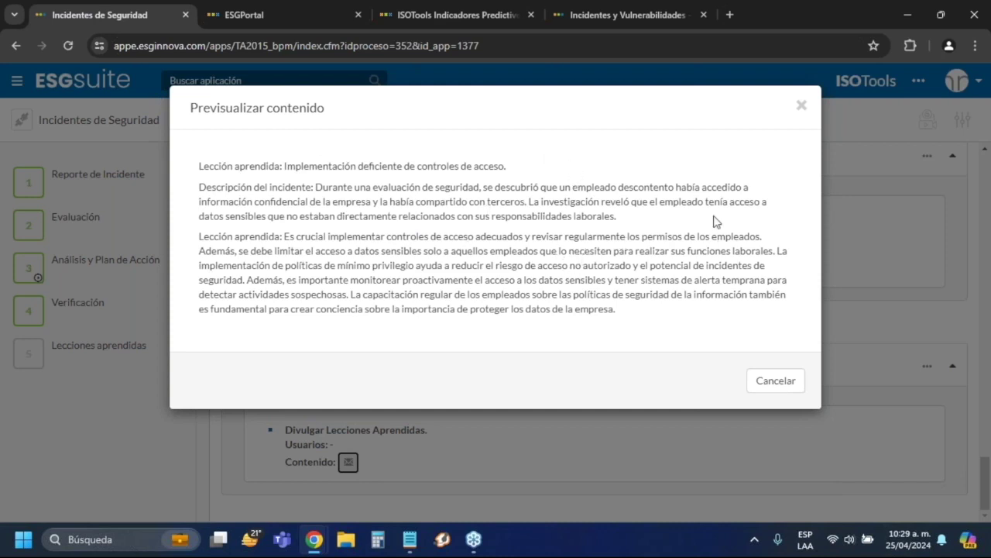
left_click(802, 105)
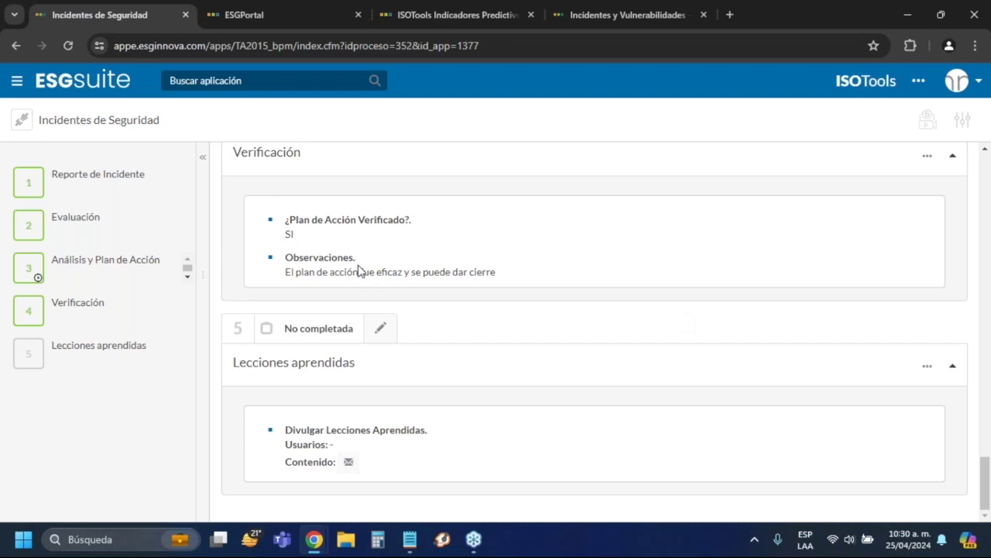
Return to the ISOTools home page, select Mapa 2 in the process map and open the PC01 Ventas process.
left_click(121, 87)
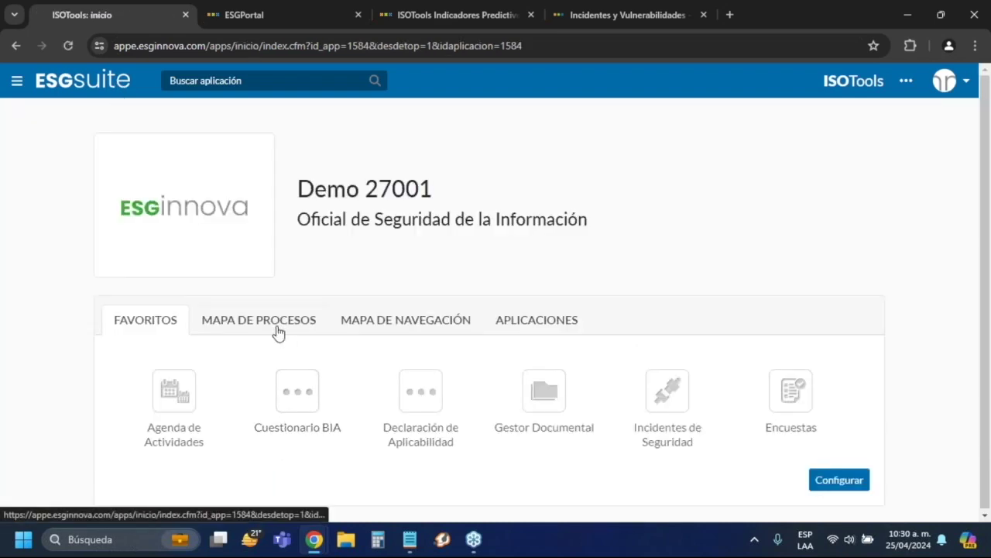
left_click(279, 331)
left_click(277, 362)
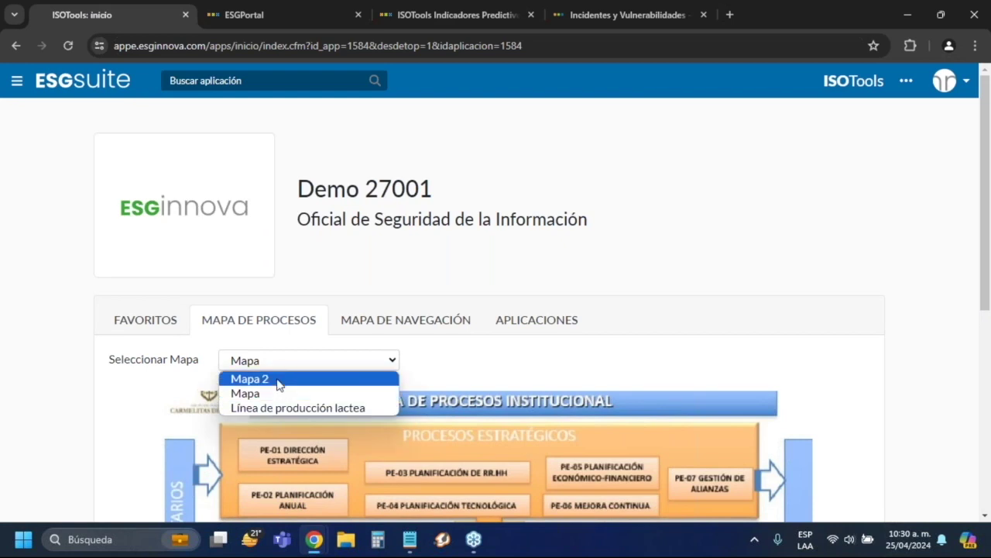
left_click(277, 379)
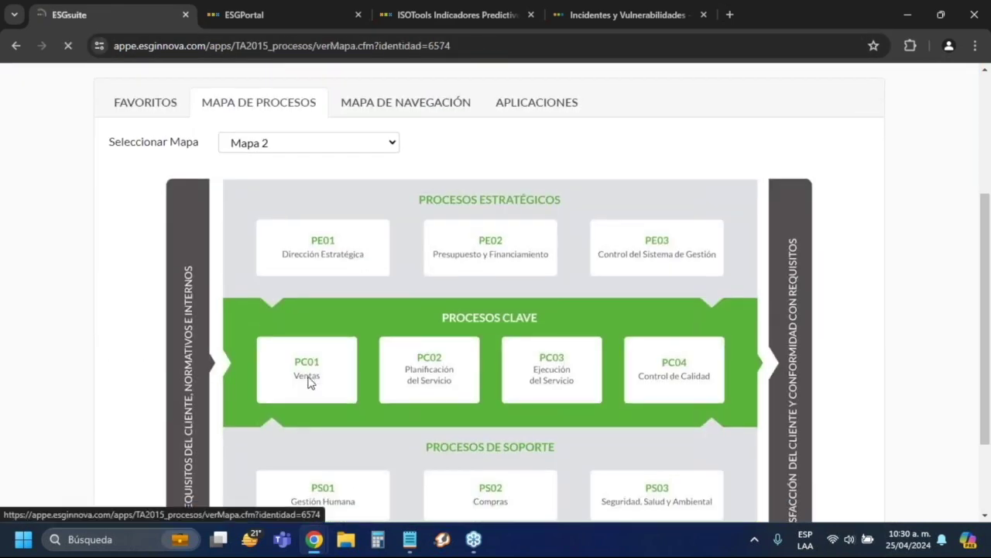
left_click(310, 381)
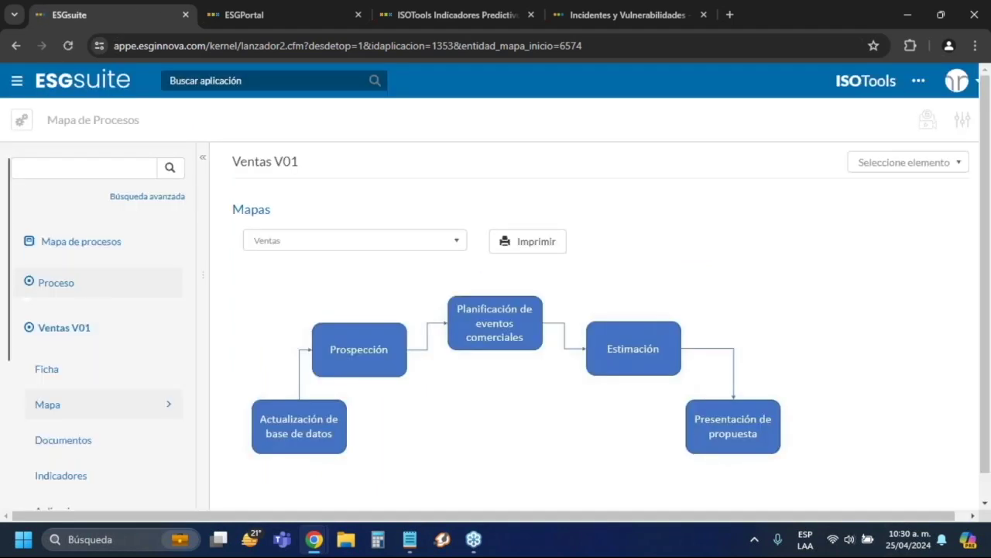
Open the Declaración de Aplicabilidad of the Ventas process and select Evaluación 2017.
scroll(86, 314, "down", 2)
scroll(116, 333, "down", 2)
left_click(91, 301)
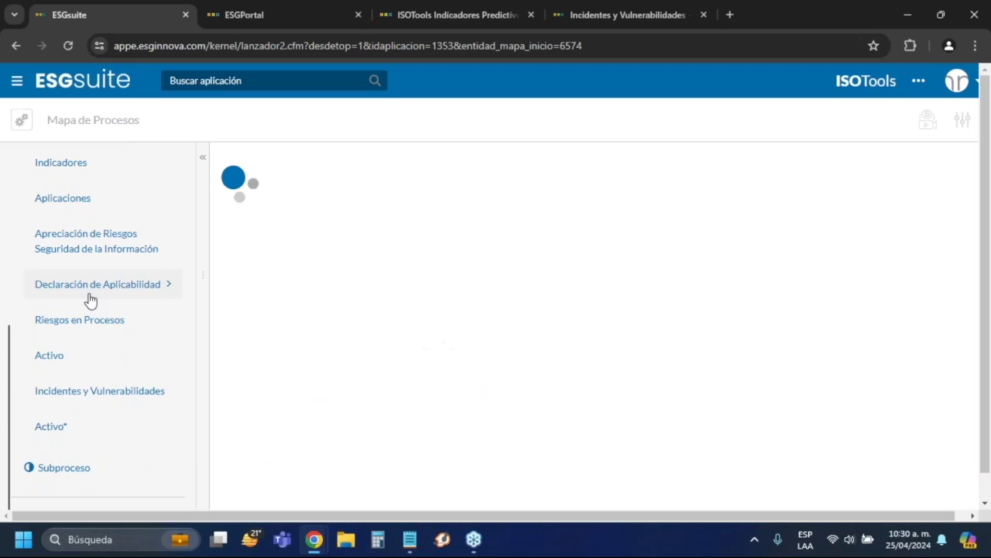
left_click(306, 244)
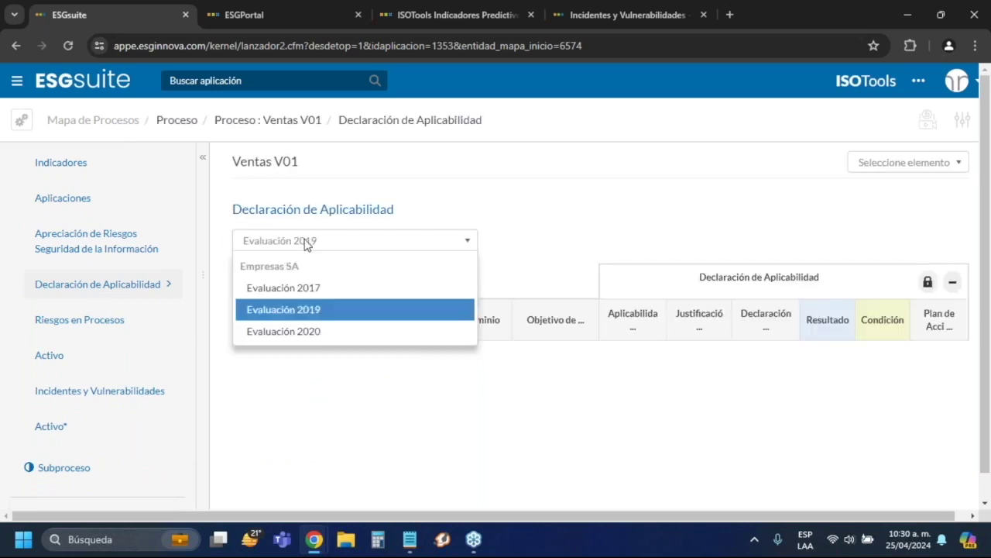
left_click(313, 331)
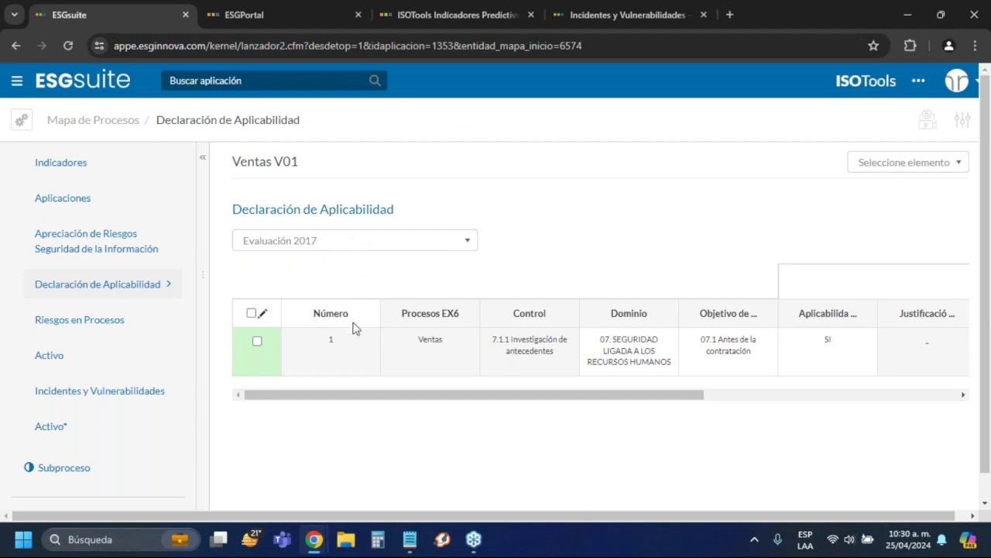
Examine the Evaluación 2017 record for control 7.1.1, from its domain and objective through applicability, result, condition and action plan.
left_click_drag(373, 401, 640, 431)
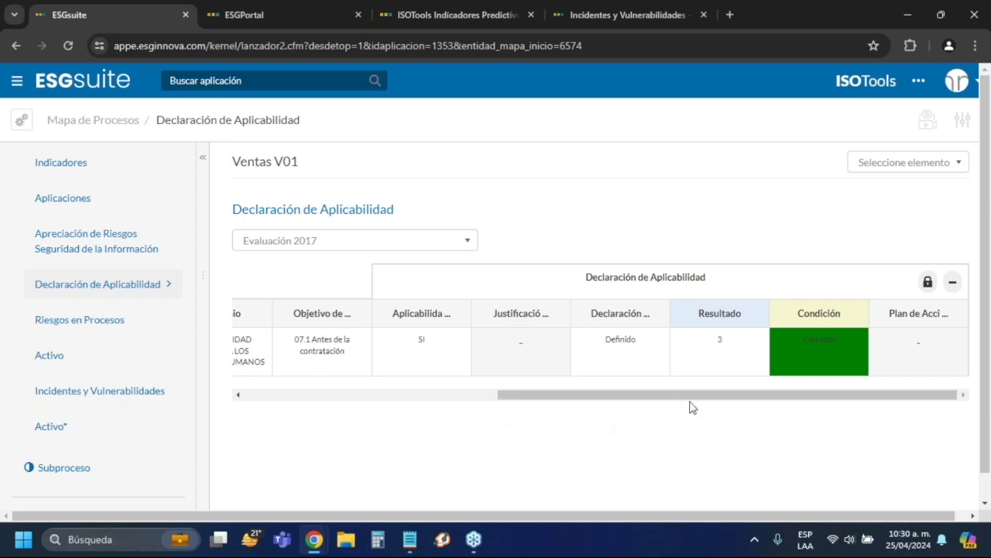
left_click_drag(737, 397, 499, 413)
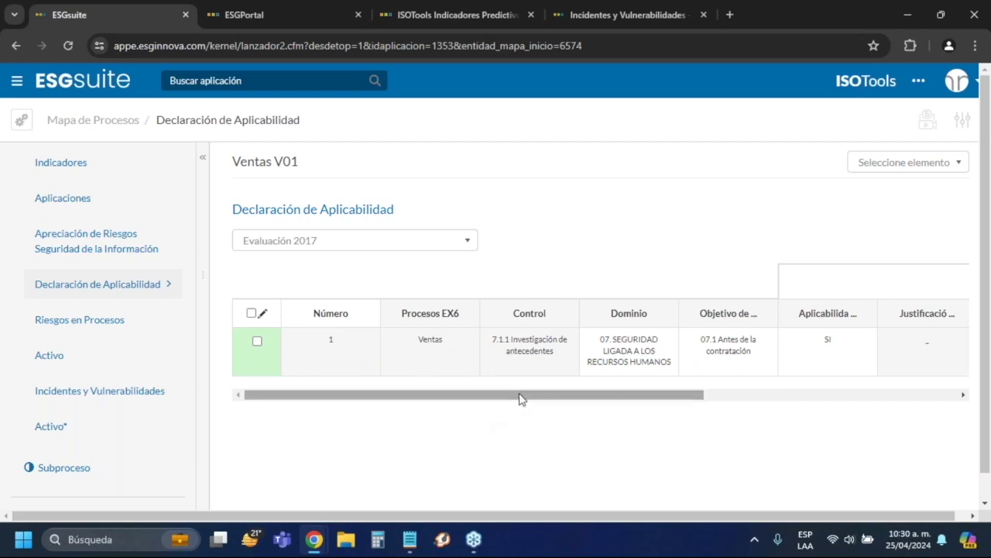
left_click_drag(660, 395, 914, 383)
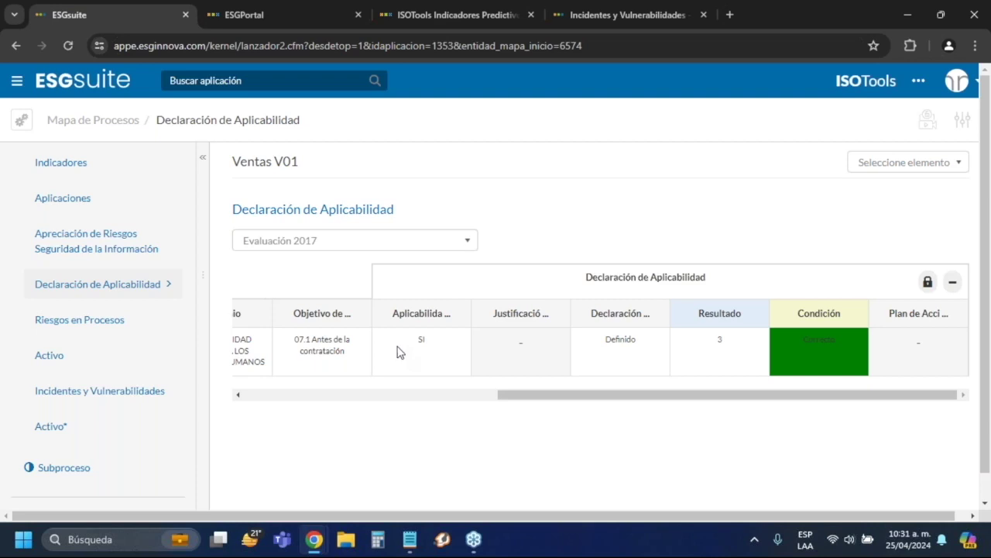
Switch to ESGPortal and sign in again with the saved account's username and password, dismissing the translation offer.
left_click(277, 8)
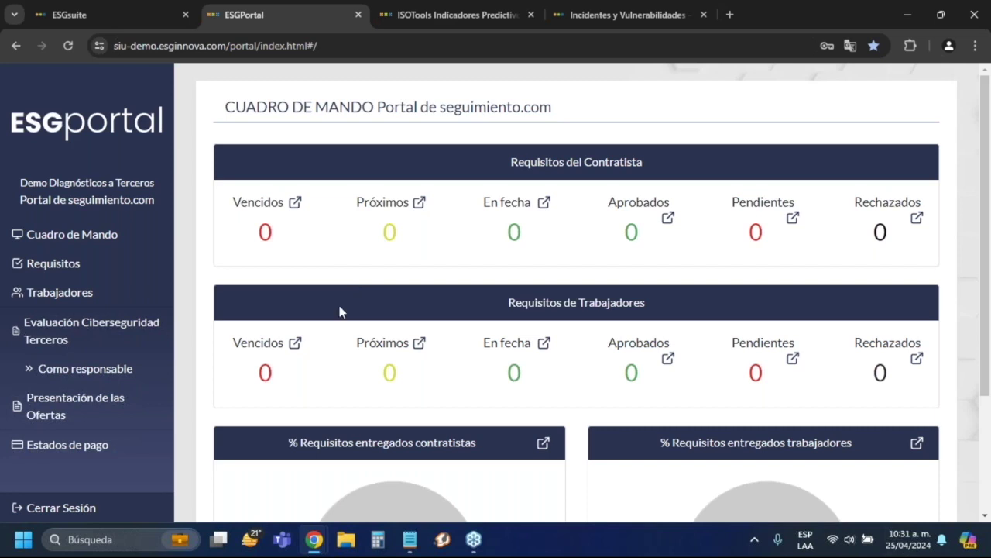
left_click(102, 374)
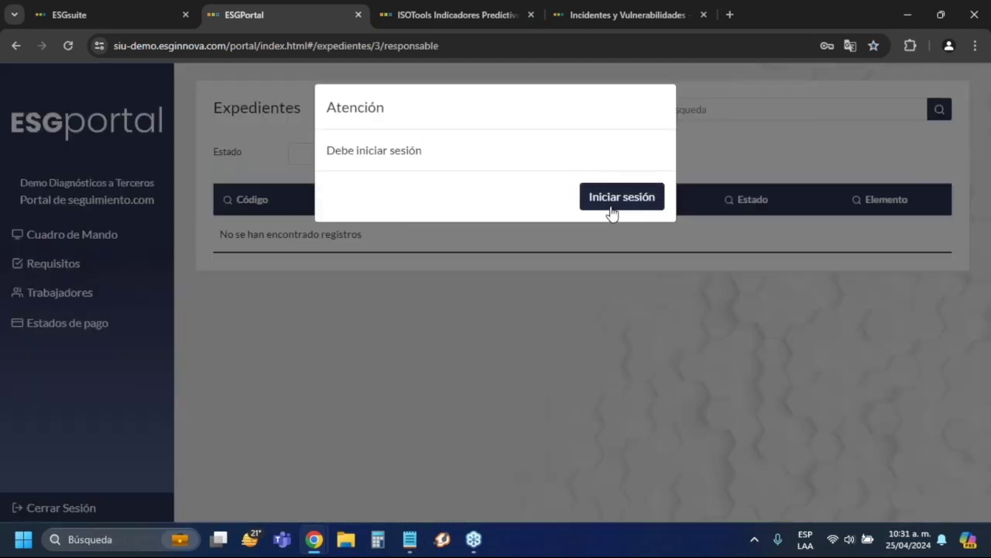
left_click(622, 197)
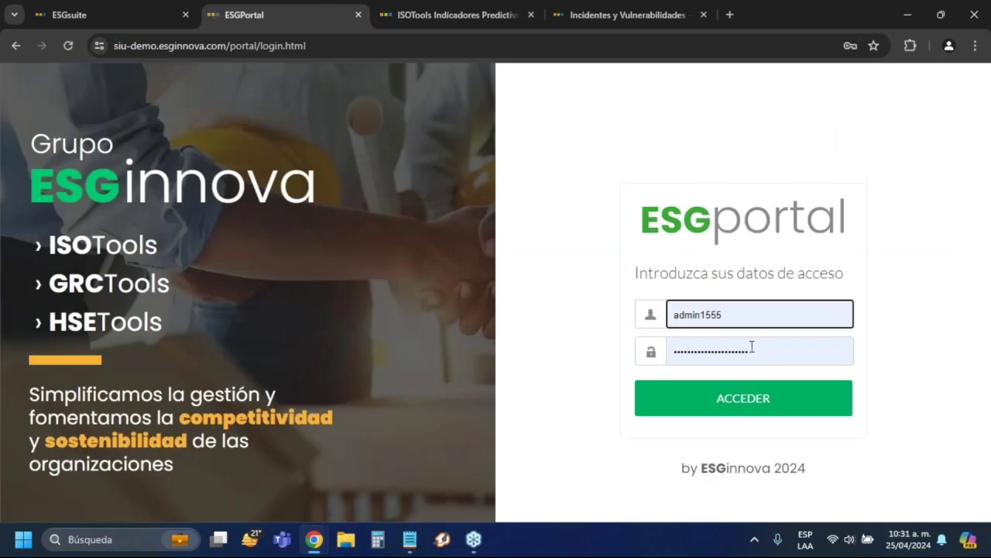
left_click(753, 320)
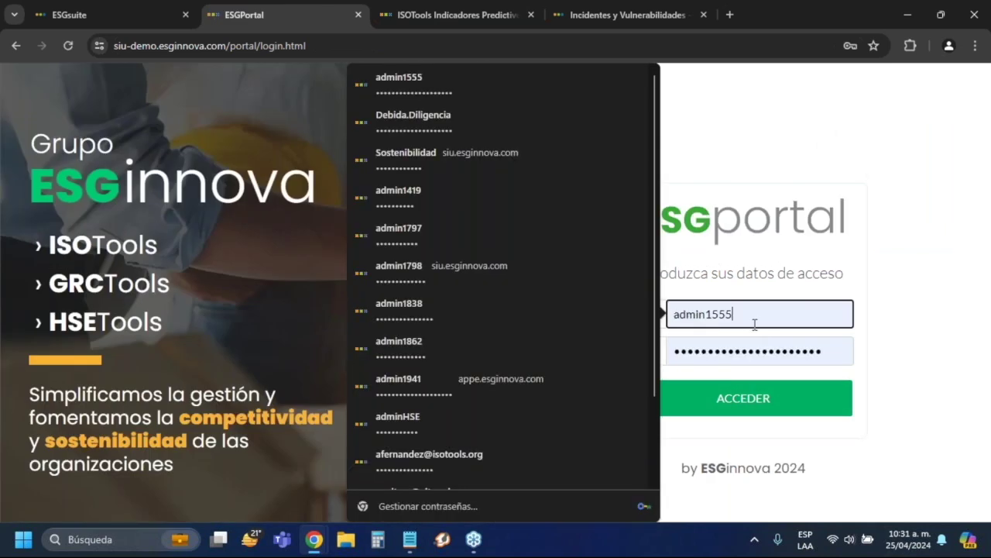
scroll(554, 275, "down", 3)
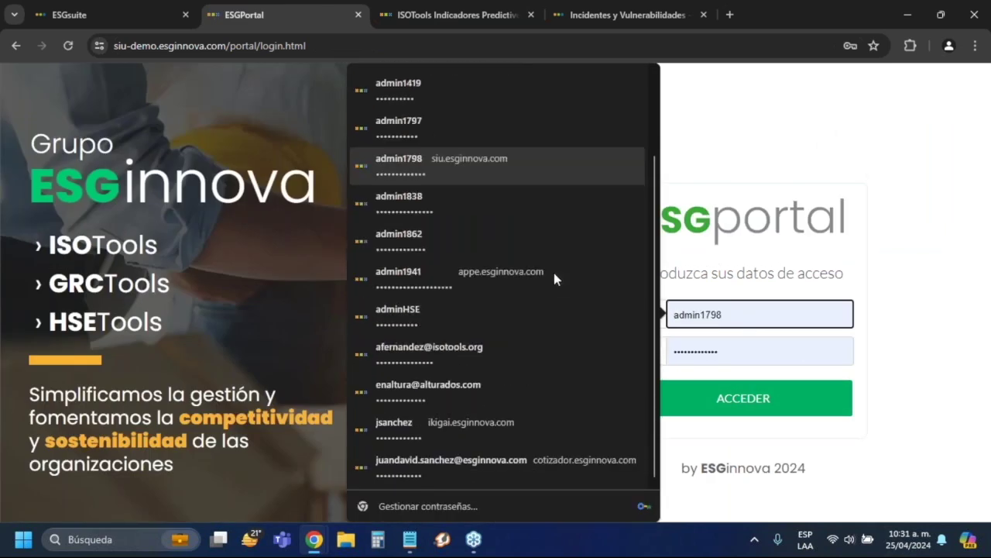
left_click(523, 353)
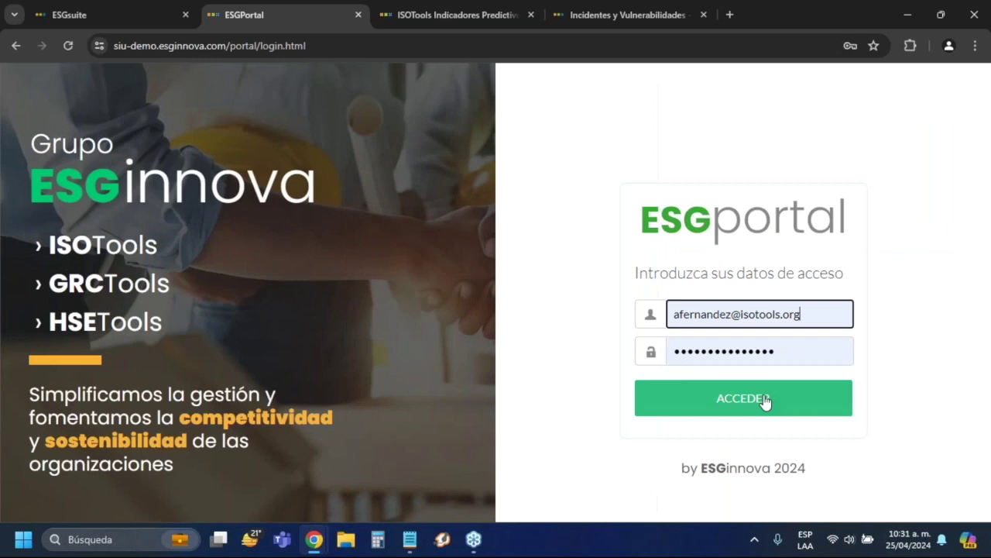
key("Return")
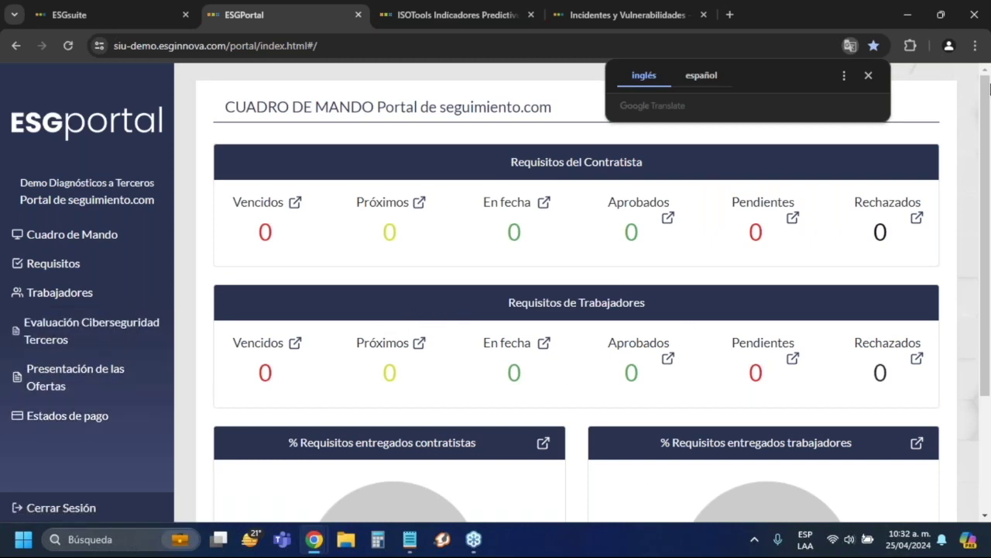
left_click(869, 75)
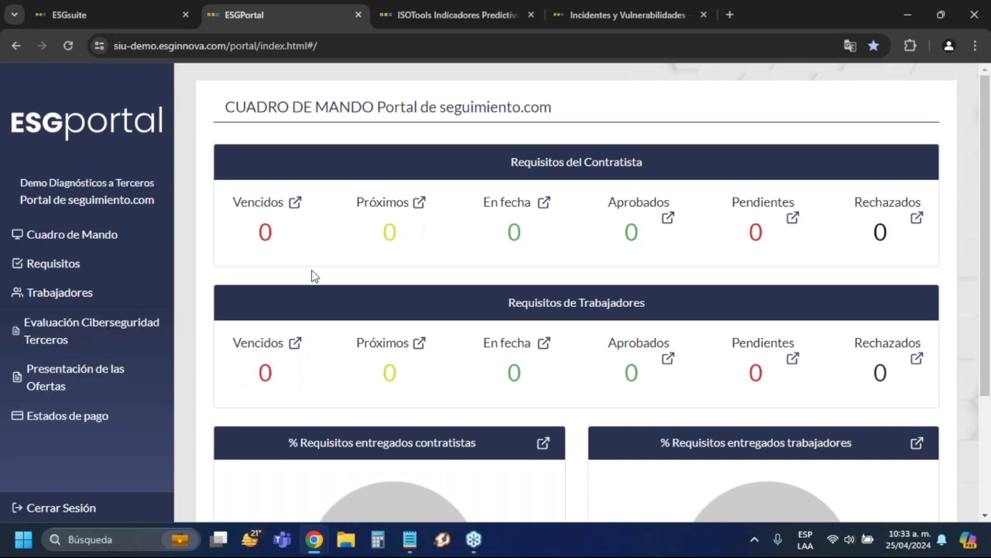
Open the Zero Risks IT Consulting record in Evaluación Ciberseguridad Terceros, Como responsable, and close the alert.
left_click(92, 343)
left_click(91, 370)
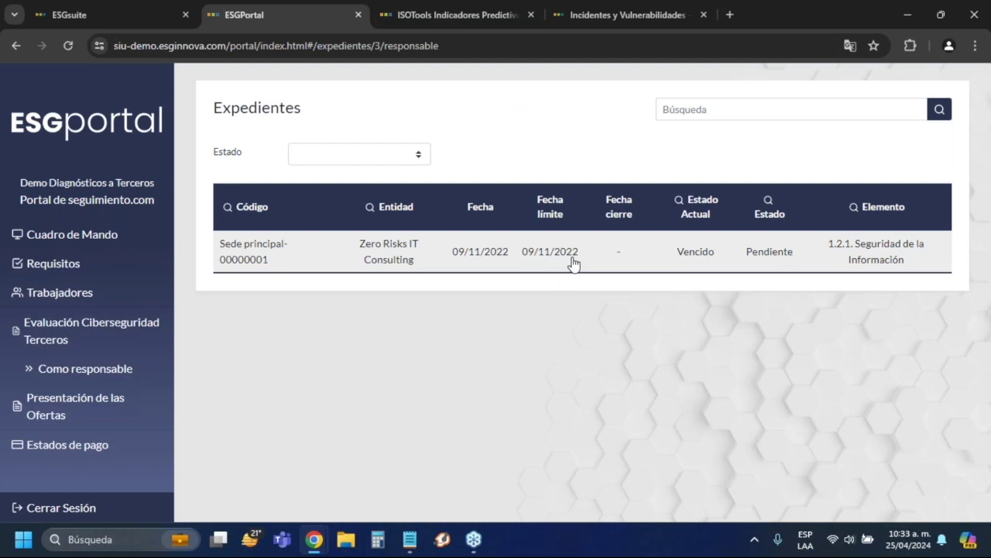
left_click(574, 263)
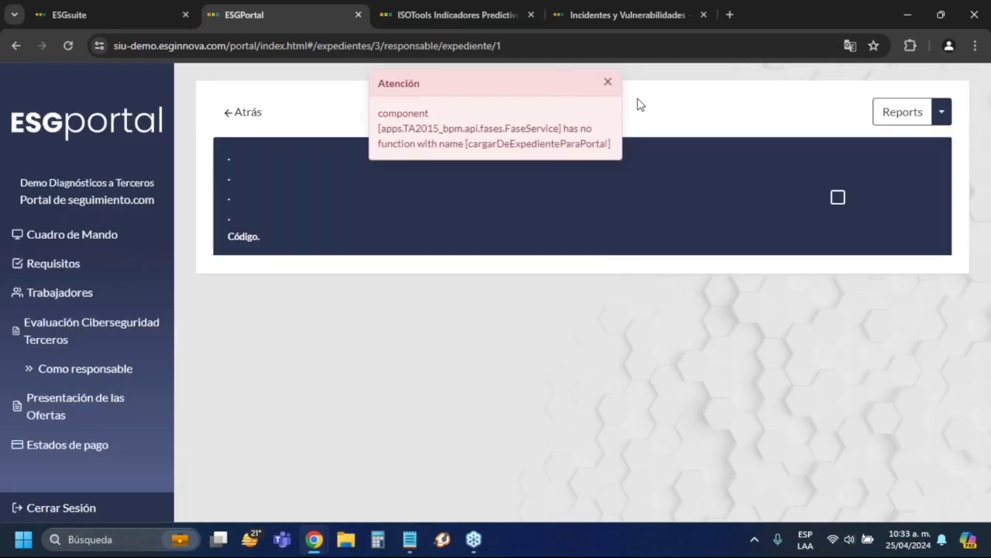
left_click(608, 83)
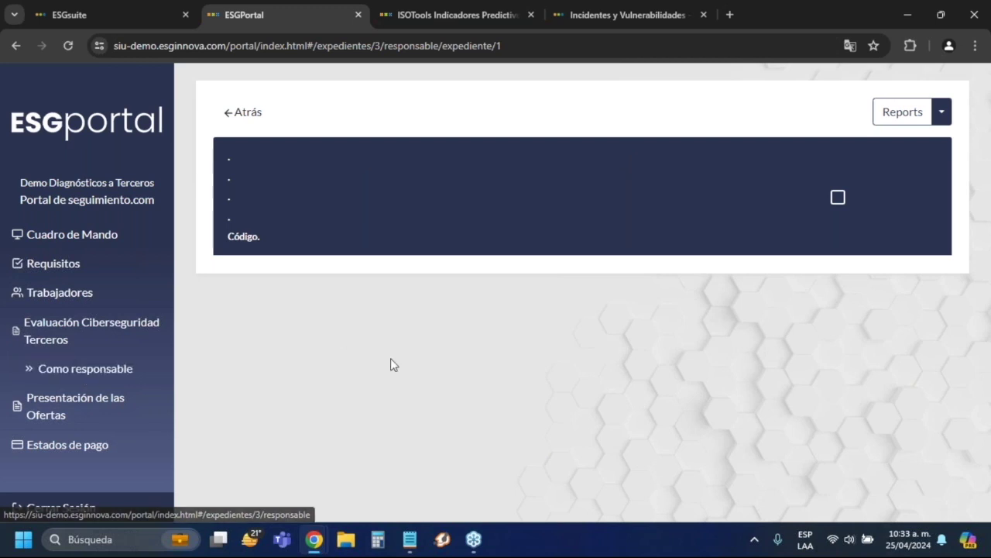
Try the Zero Risks IT Consulting record again from the Como responsable list, close the alert and return to the list.
left_click(128, 370)
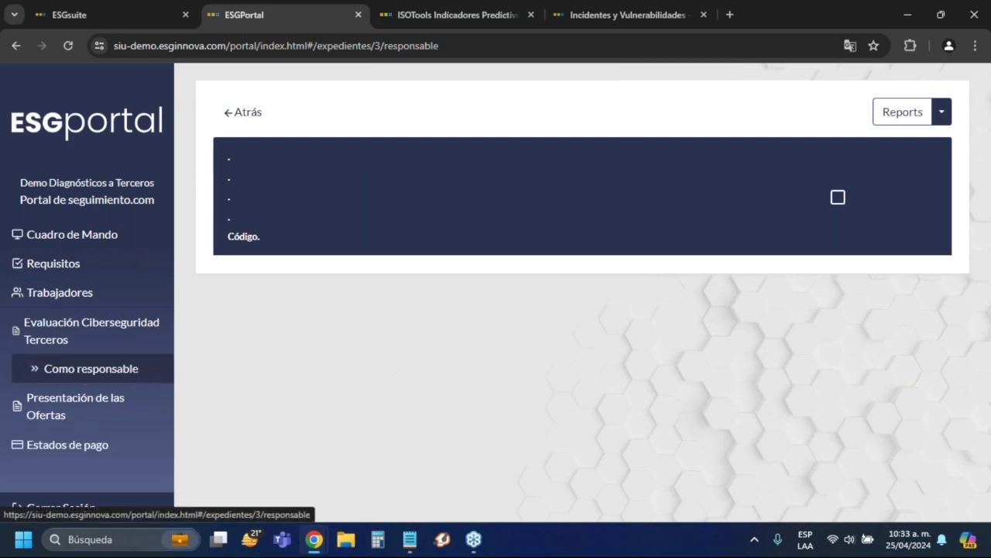
left_click(806, 268)
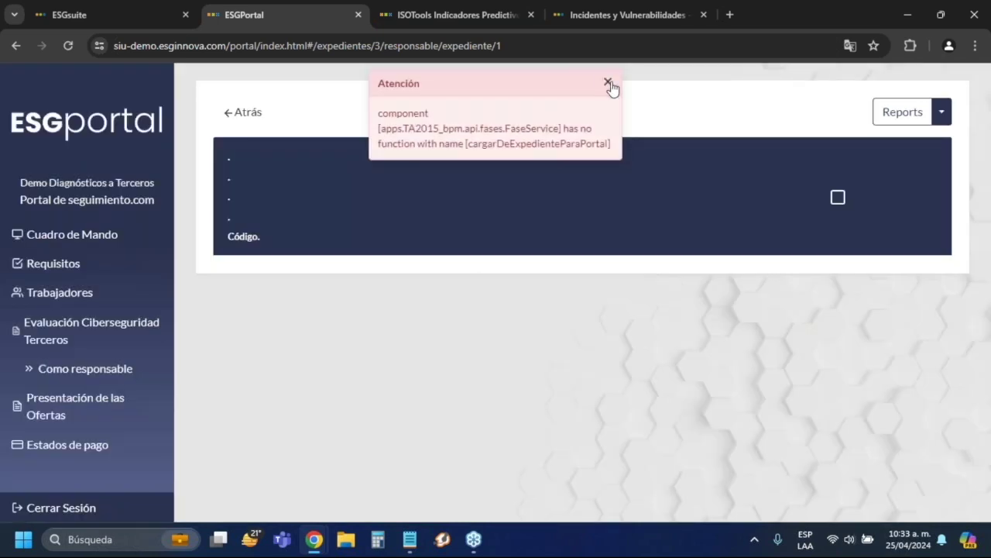
left_click(608, 82)
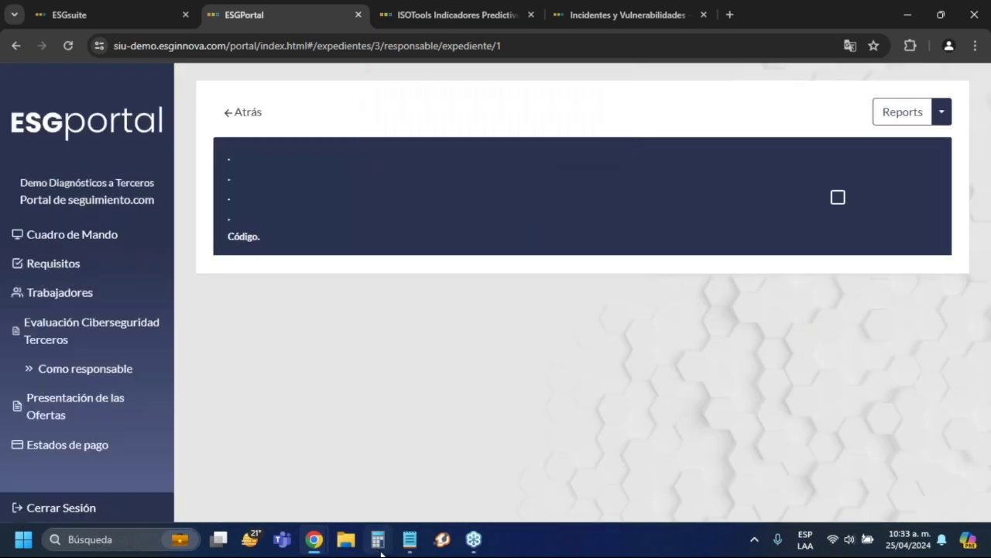
left_click(77, 372)
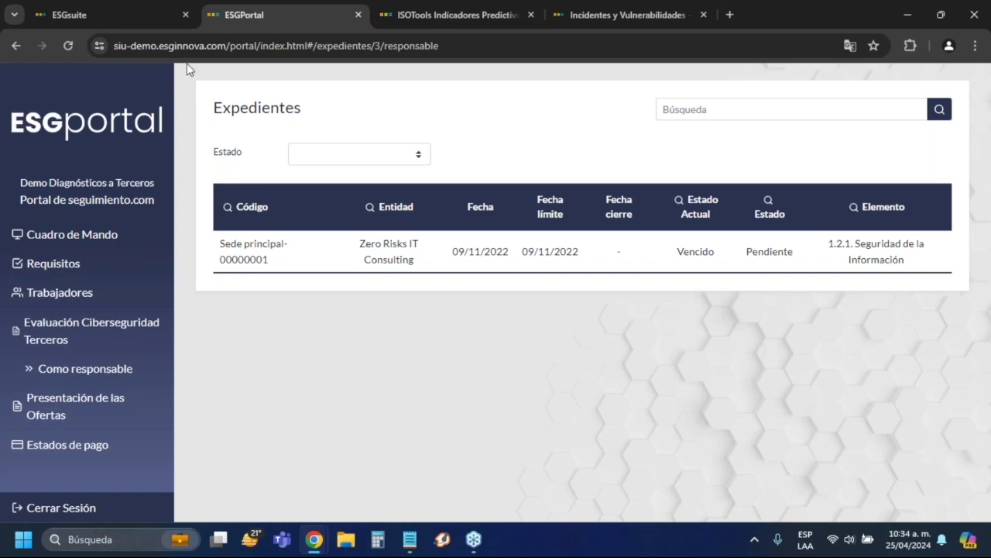
Switch to the DELFOS predictive indicators, view the simulation for Chequeos de control de puntos criticos and return to the dashboard.
left_click(147, 16)
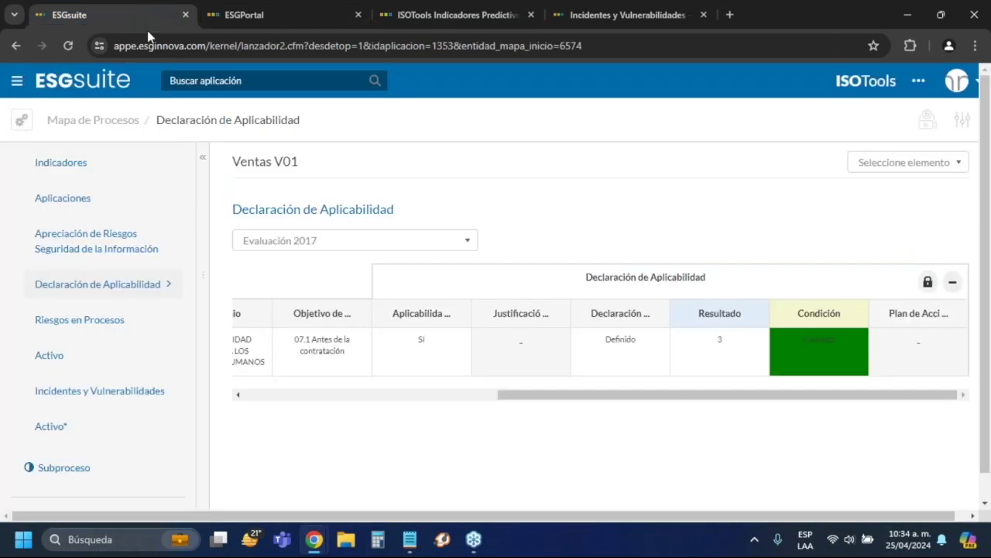
left_click(415, 17)
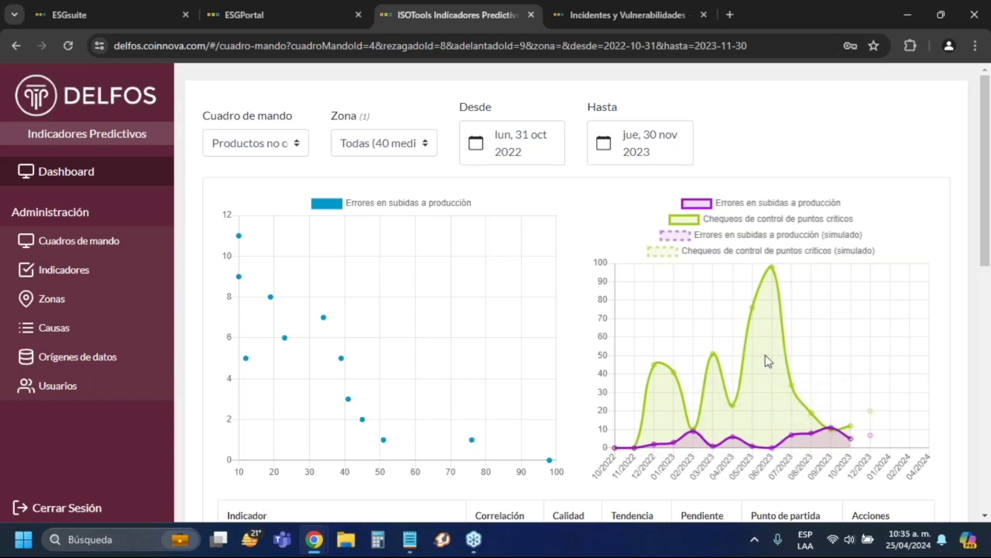
scroll(766, 358, "down", 3)
left_click(883, 336)
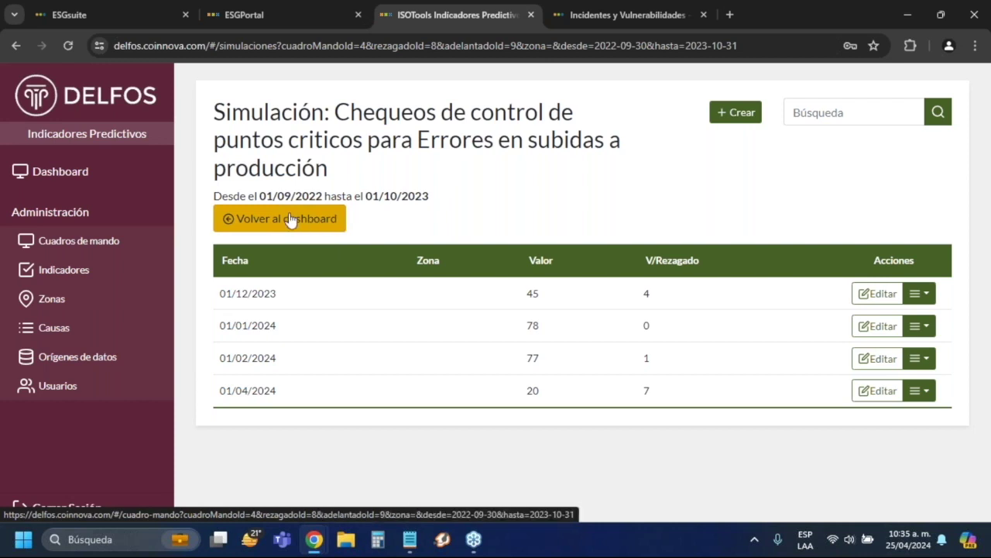
left_click(336, 220)
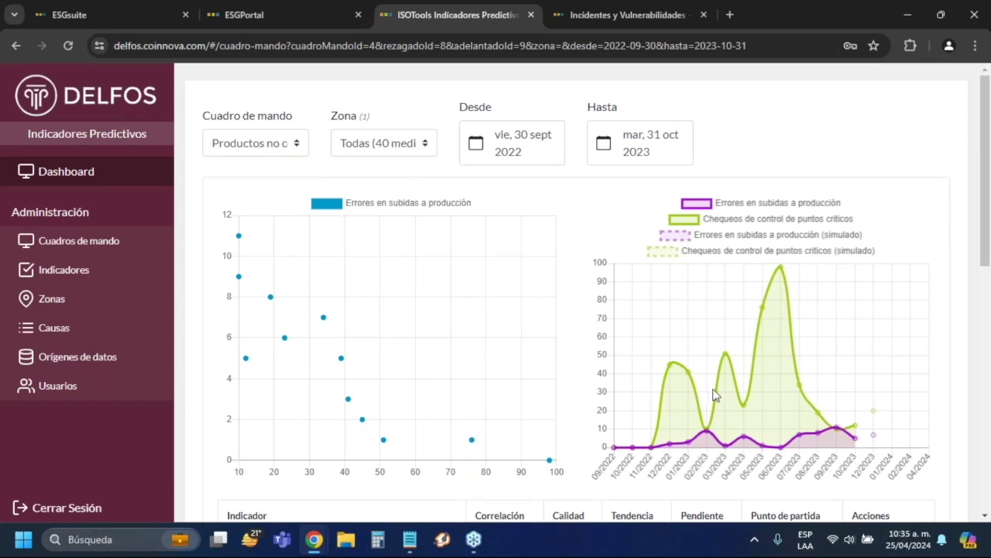
Examine the dashboard's real and simulated indicator curves, the correlation table and the Chequeos de control de puntos criticos chart.
mouse_move(881, 422)
mouse_move(750, 447)
mouse_move(783, 451)
scroll(679, 376, "down", 3)
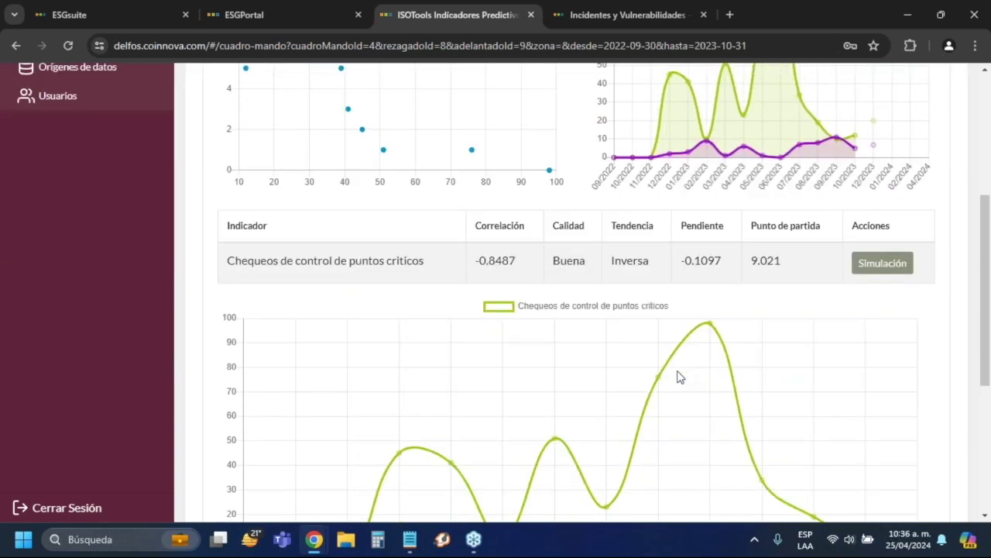
scroll(679, 377, "down", 2)
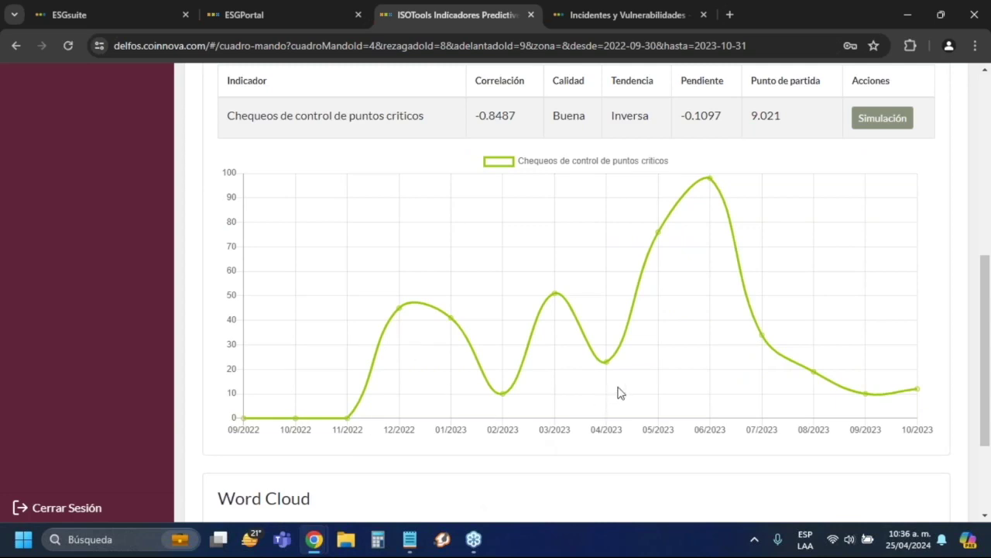
scroll(618, 393, "up", 2)
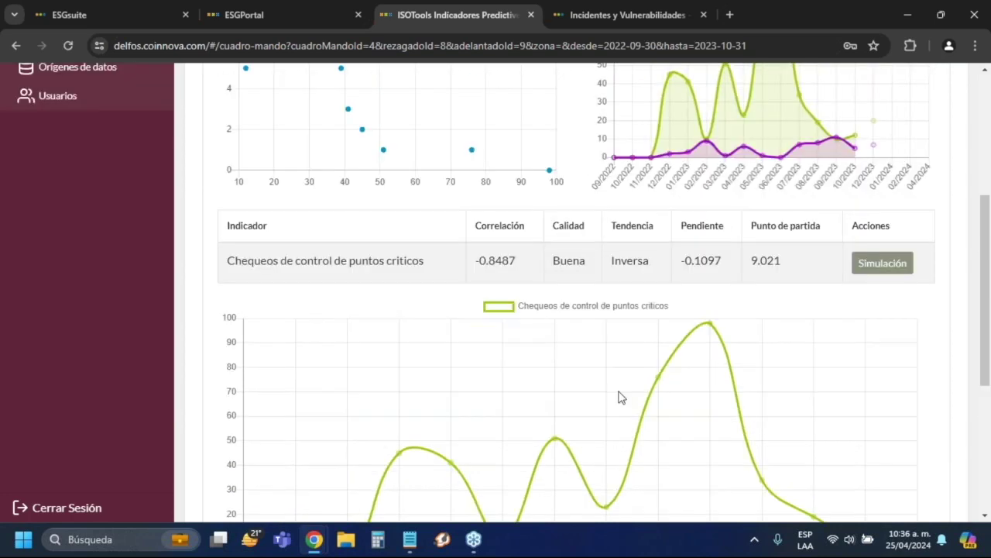
scroll(618, 397, "up", 4)
Return to ESGsuite, search the applications for "bu", open Business Intelligence and launch access to the BI application.
left_click(153, 6)
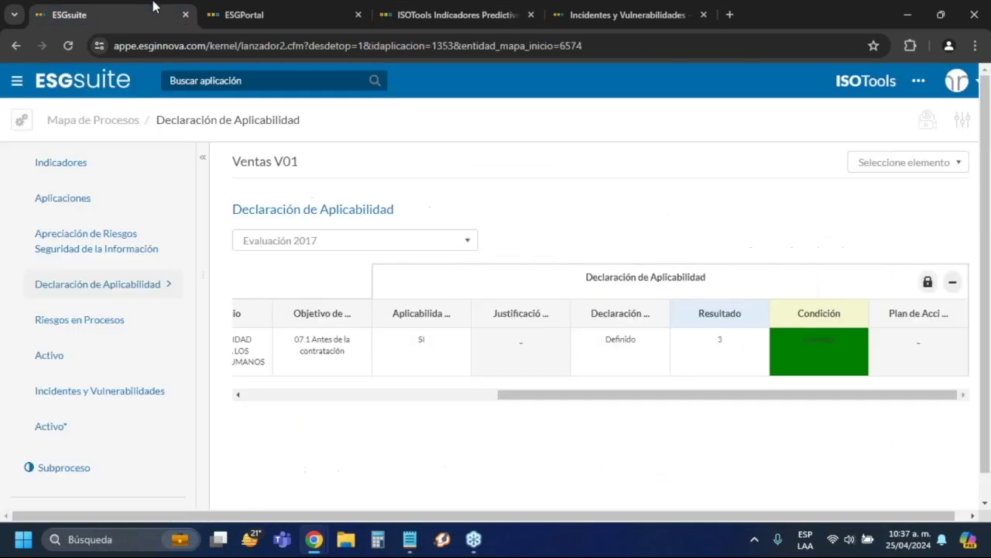
left_click(227, 84)
type("bu")
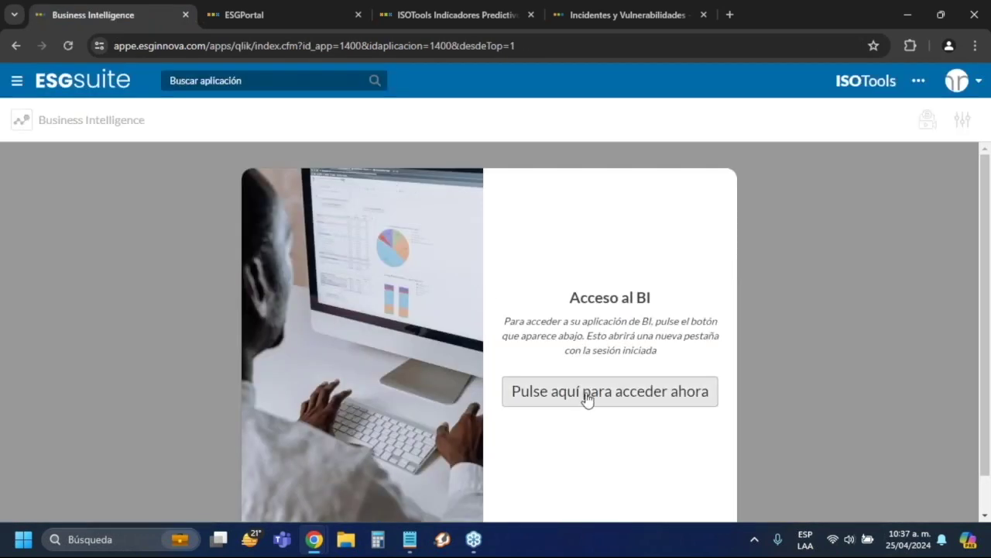
left_click(587, 395)
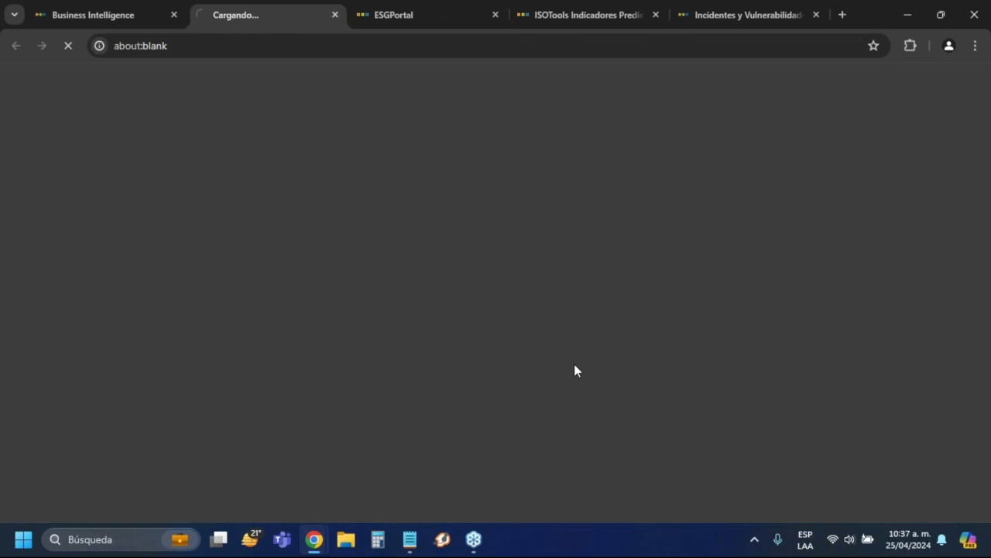